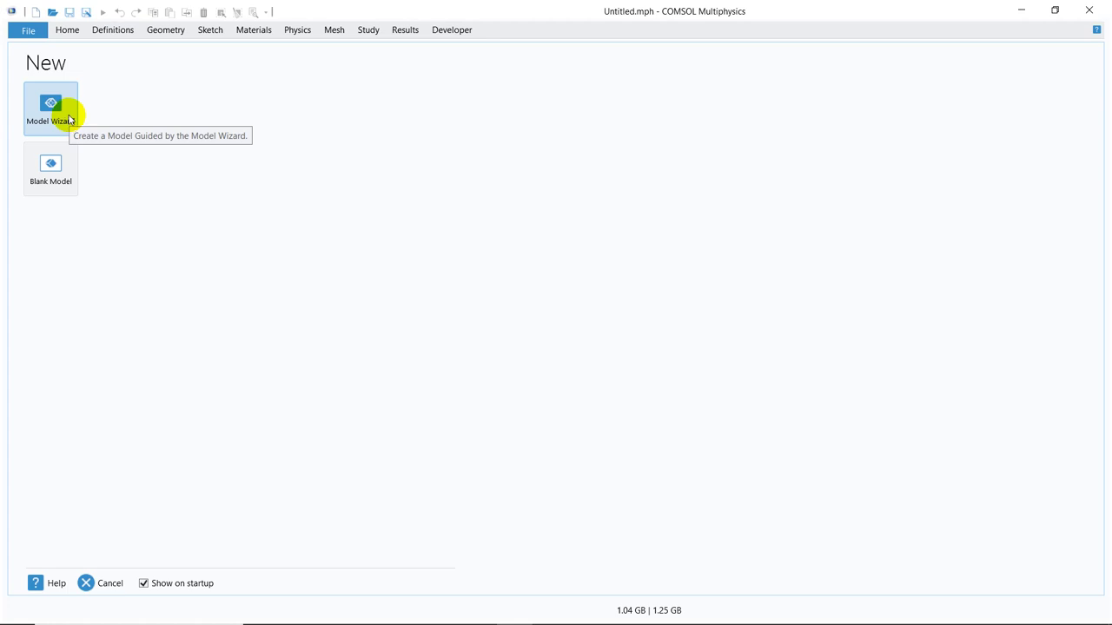
Step: Start a 2D axisymmetric model with the Model Wizard and add the Transport of Diluted Species (tds) physics interface
{"action": "left_click", "coordinate": [68, 114]}
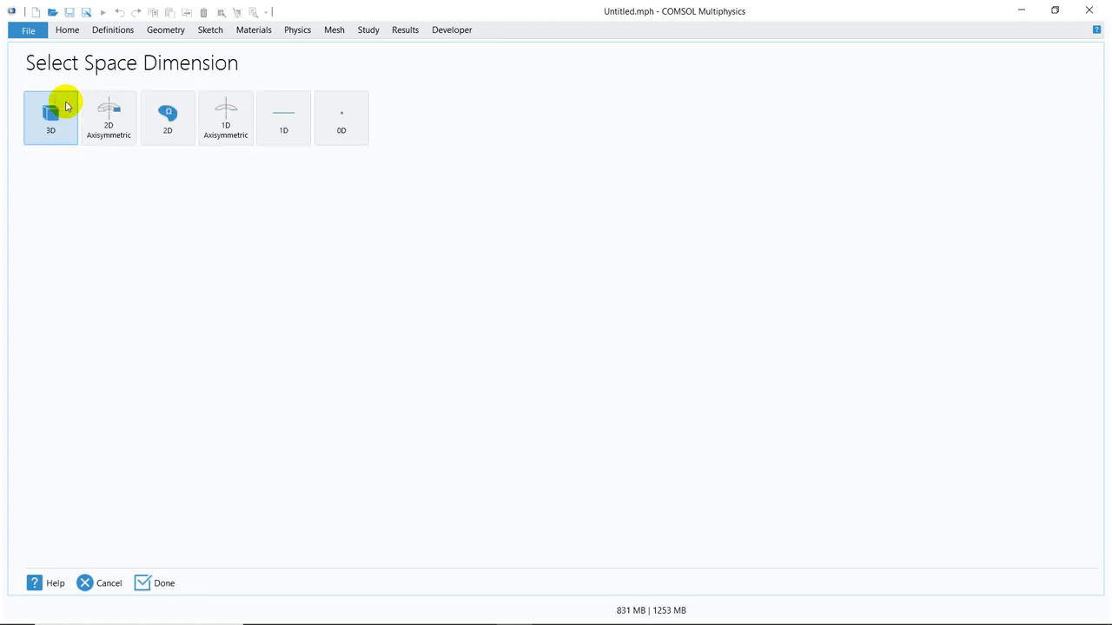
{"action": "left_click", "coordinate": [111, 116]}
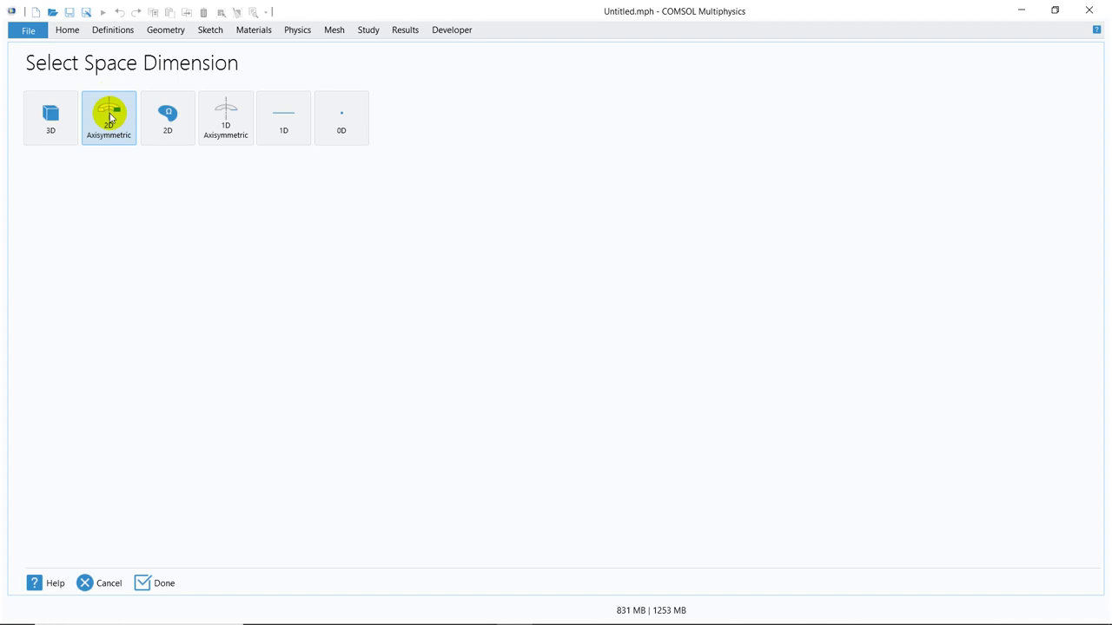
{"action": "left_click", "coordinate": [110, 117]}
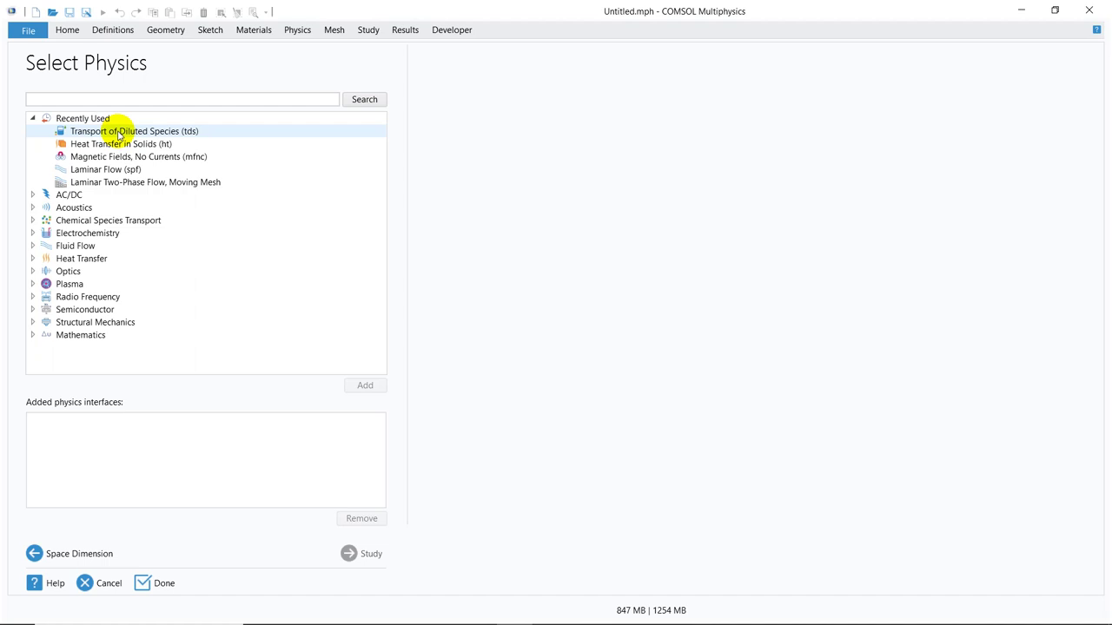
{"action": "double_click", "coordinate": [119, 135]}
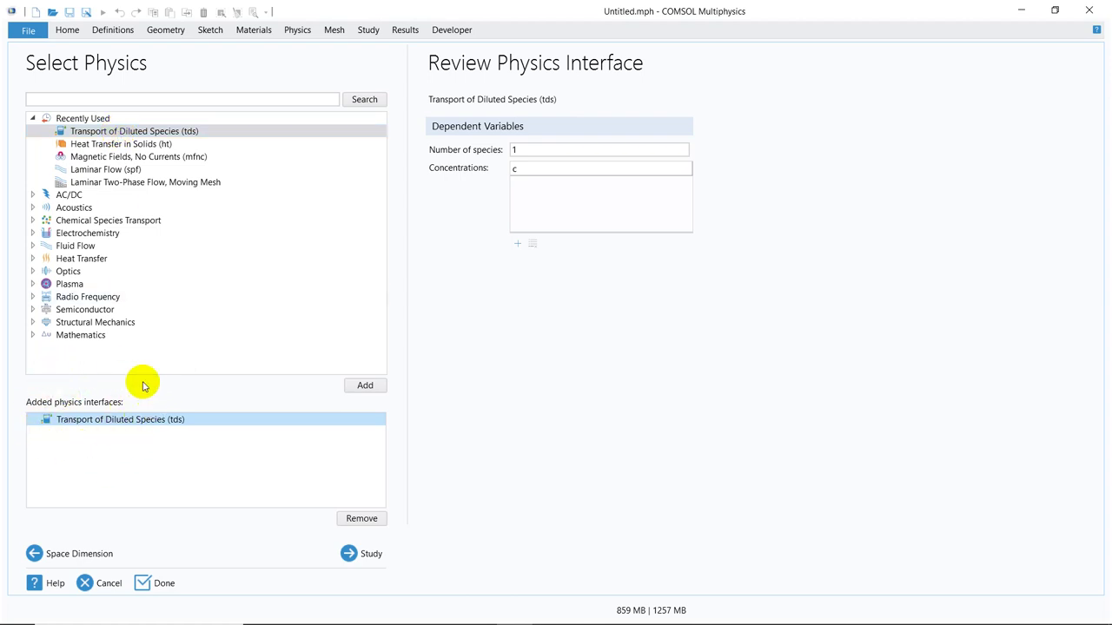
Step: Choose a Time Dependent study for the model and finish the wizard setup
{"action": "left_click", "coordinate": [372, 555]}
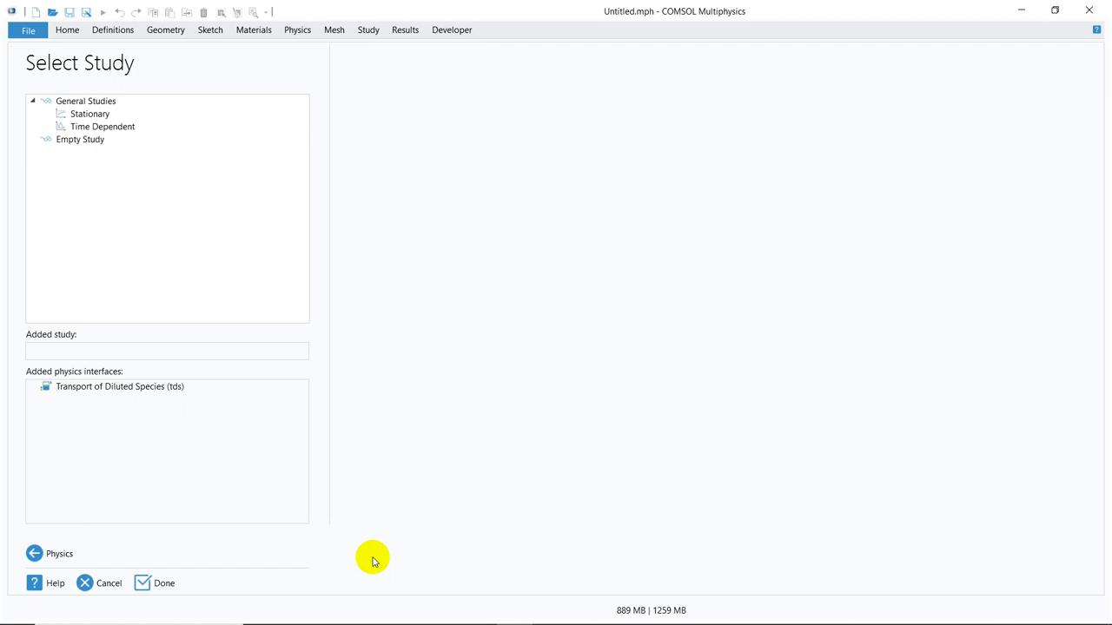
{"action": "left_click", "coordinate": [126, 126]}
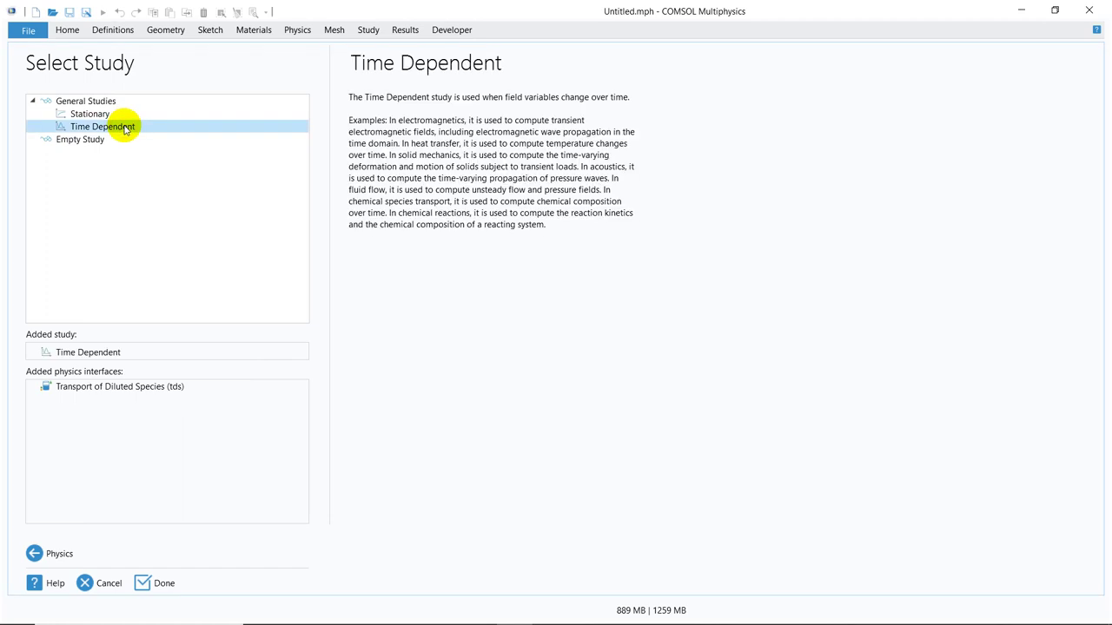
{"action": "key", "text": "ctrl+n"}
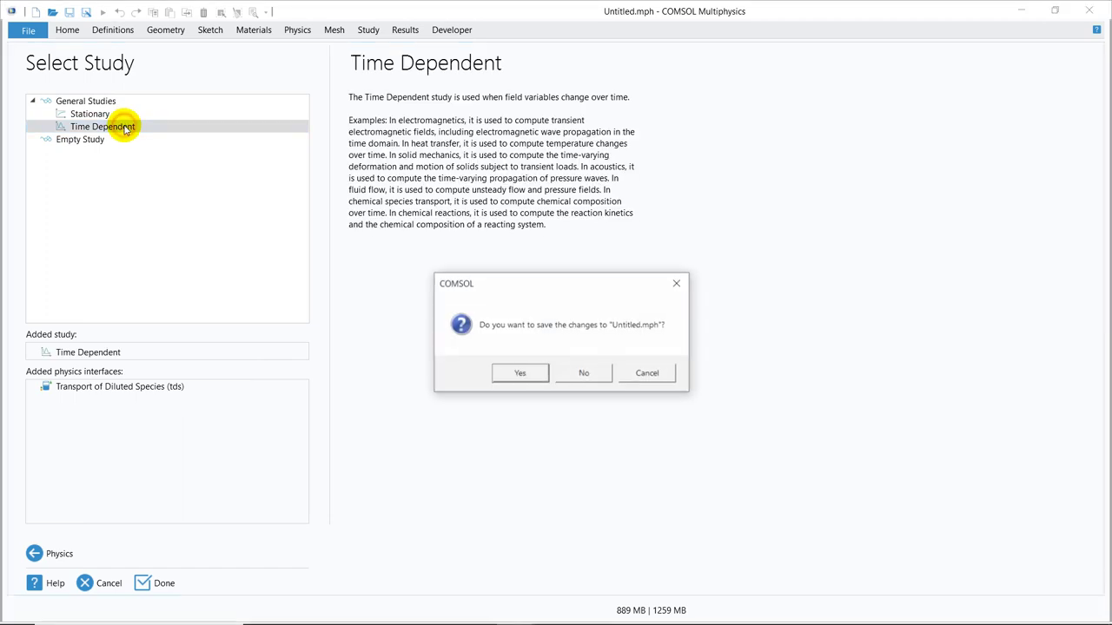
{"action": "left_click", "coordinate": [587, 374]}
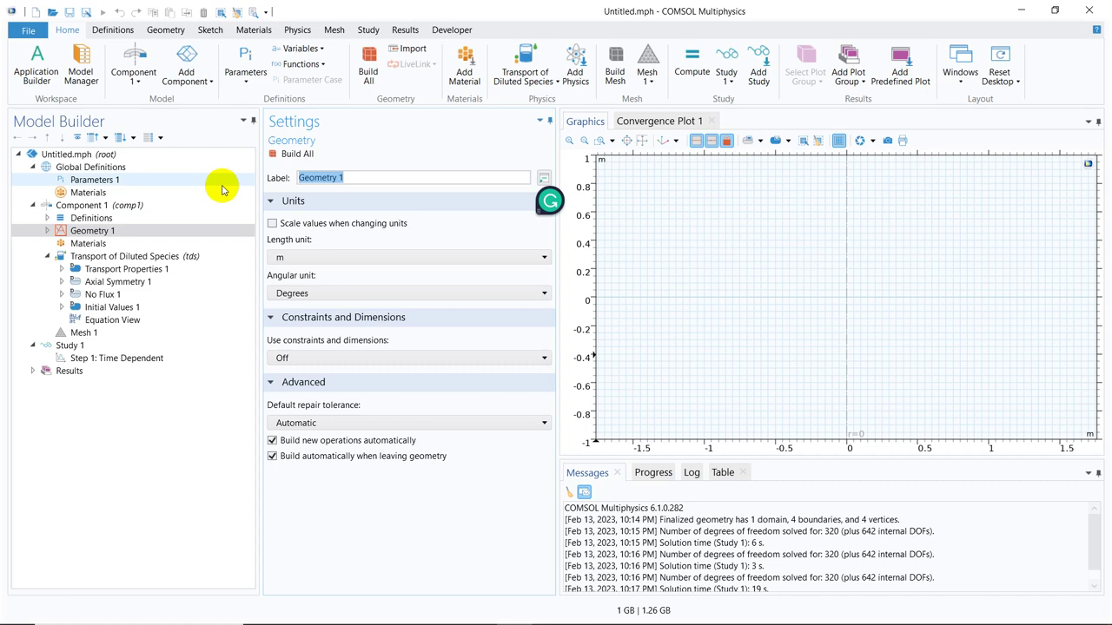
Step: Set the length unit of Geometry 1 to cm
{"action": "left_click", "coordinate": [95, 232]}
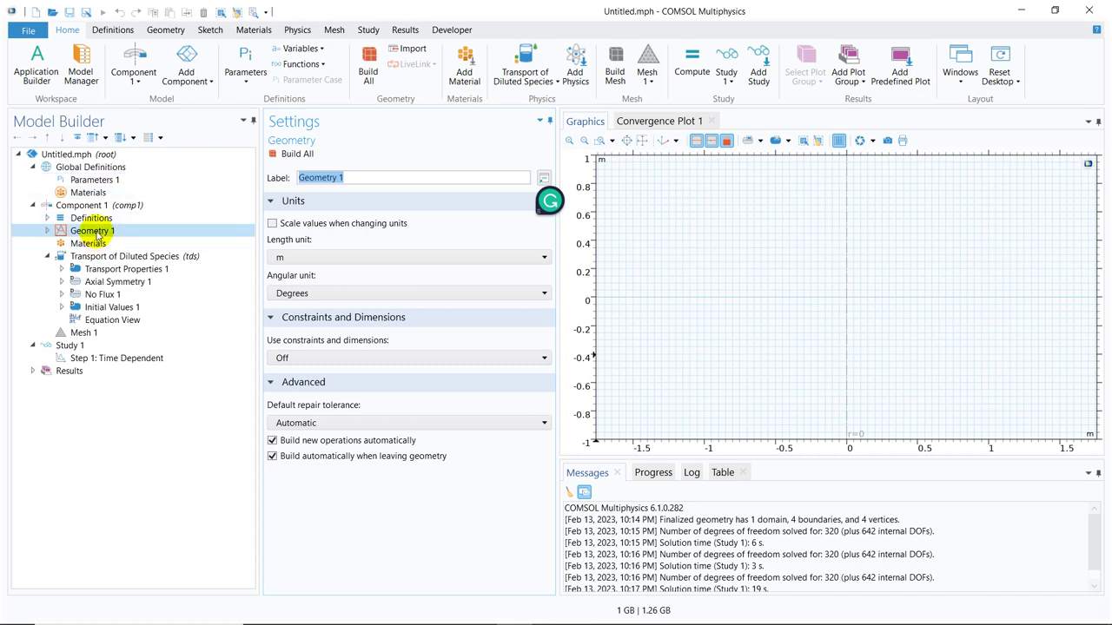
{"action": "left_click", "coordinate": [303, 257]}
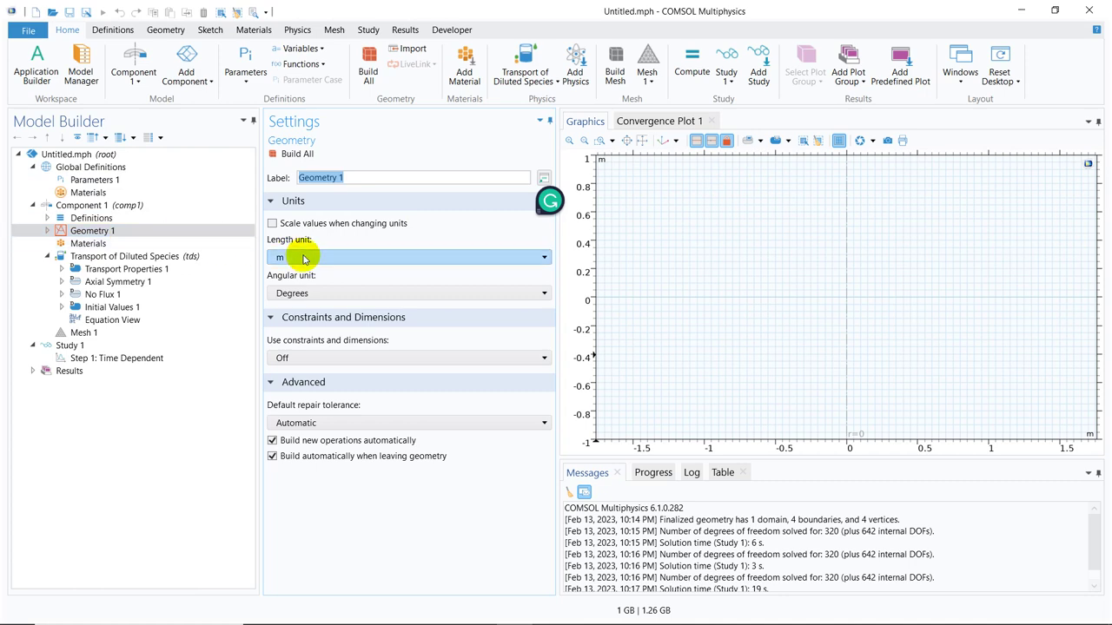
{"action": "left_click", "coordinate": [303, 257]}
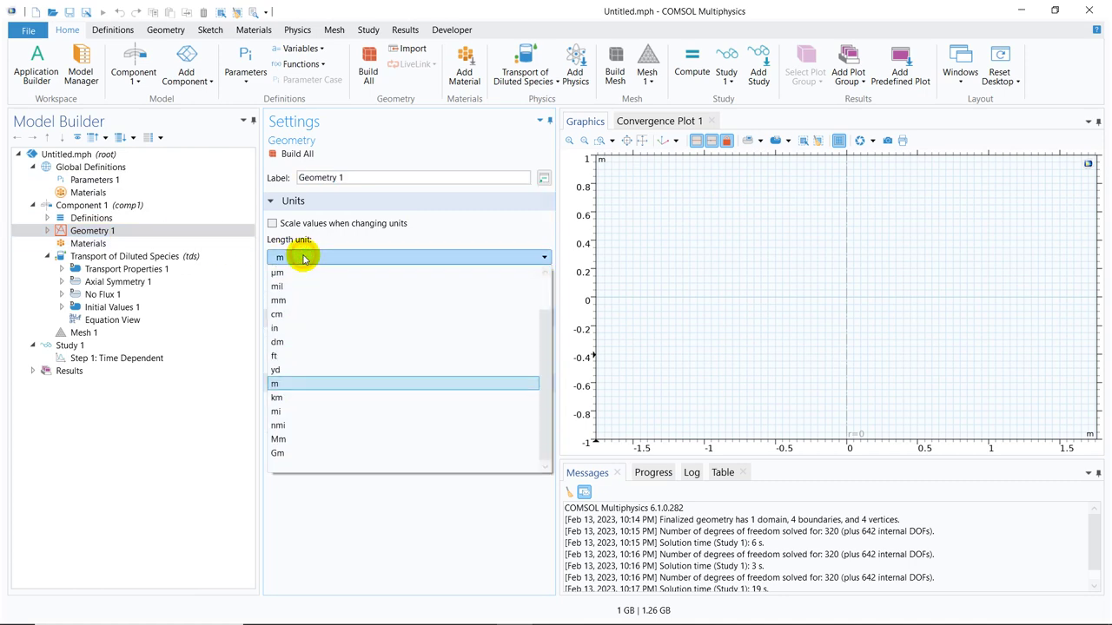
{"action": "left_click", "coordinate": [291, 316]}
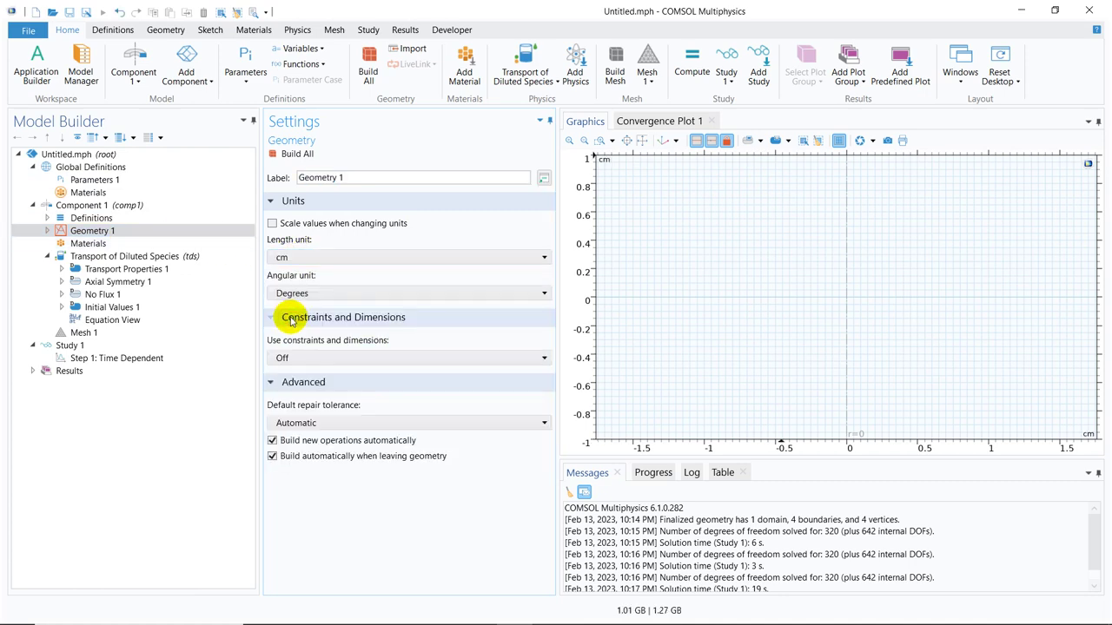
Step: Add a solid rectangle 1 cm wide and 1 cm high with its corner at the origin, and build it
{"action": "left_click", "coordinate": [80, 232]}
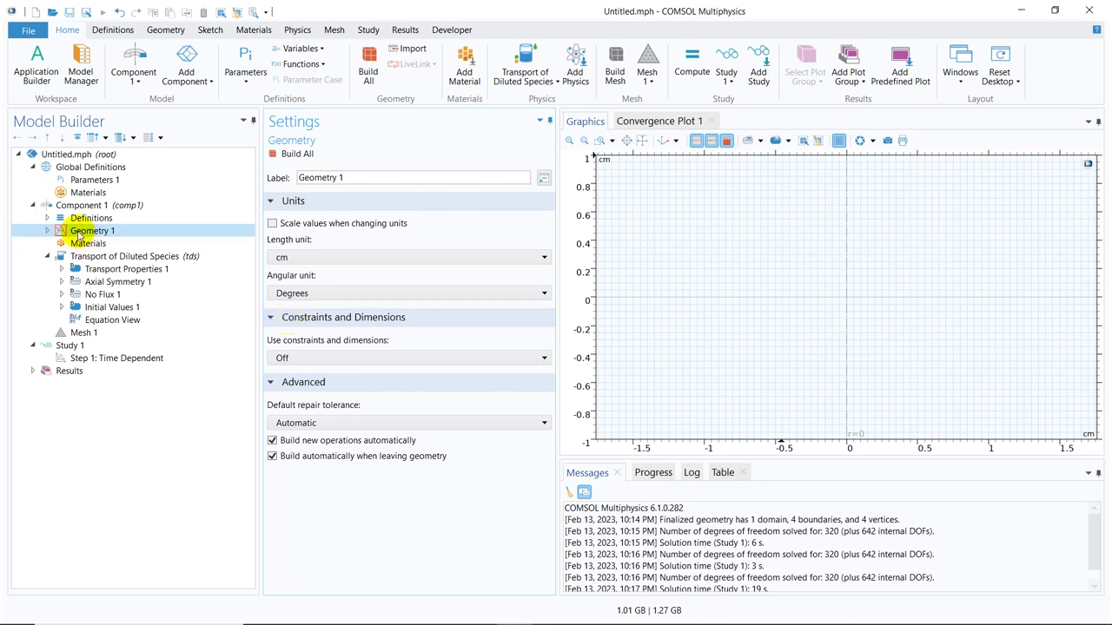
{"action": "right_click", "coordinate": [80, 233]}
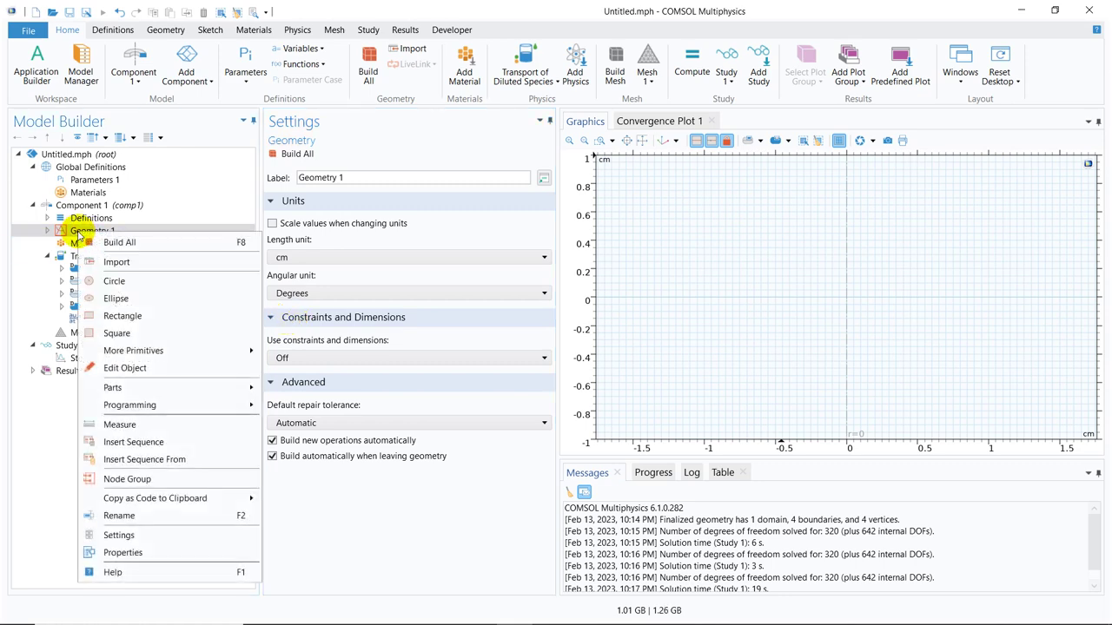
{"action": "left_click", "coordinate": [123, 316]}
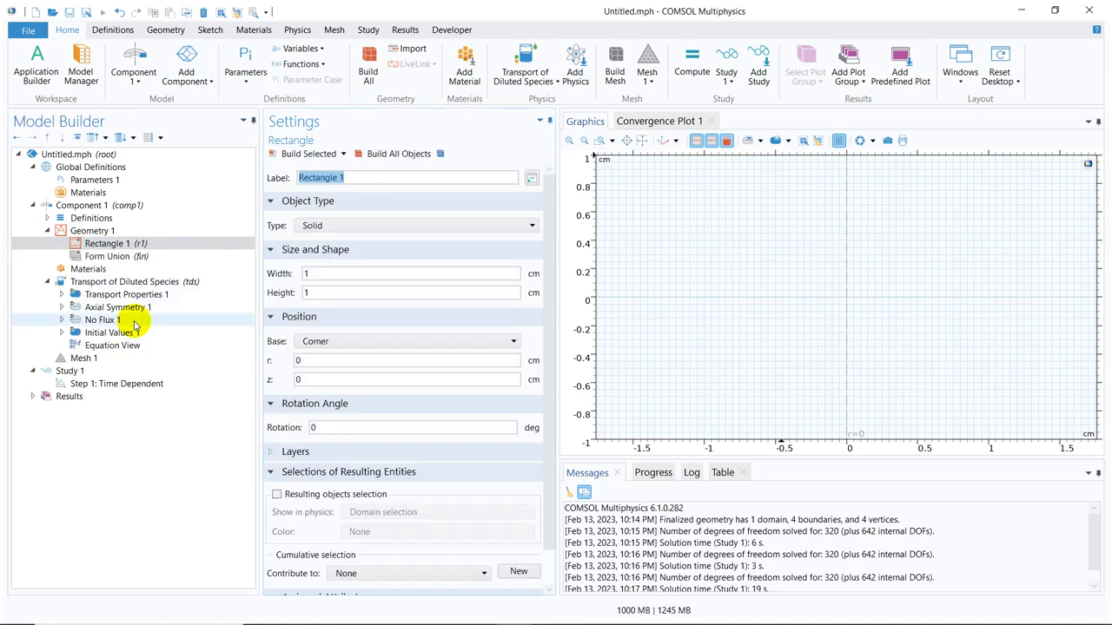
{"action": "left_click", "coordinate": [305, 292]}
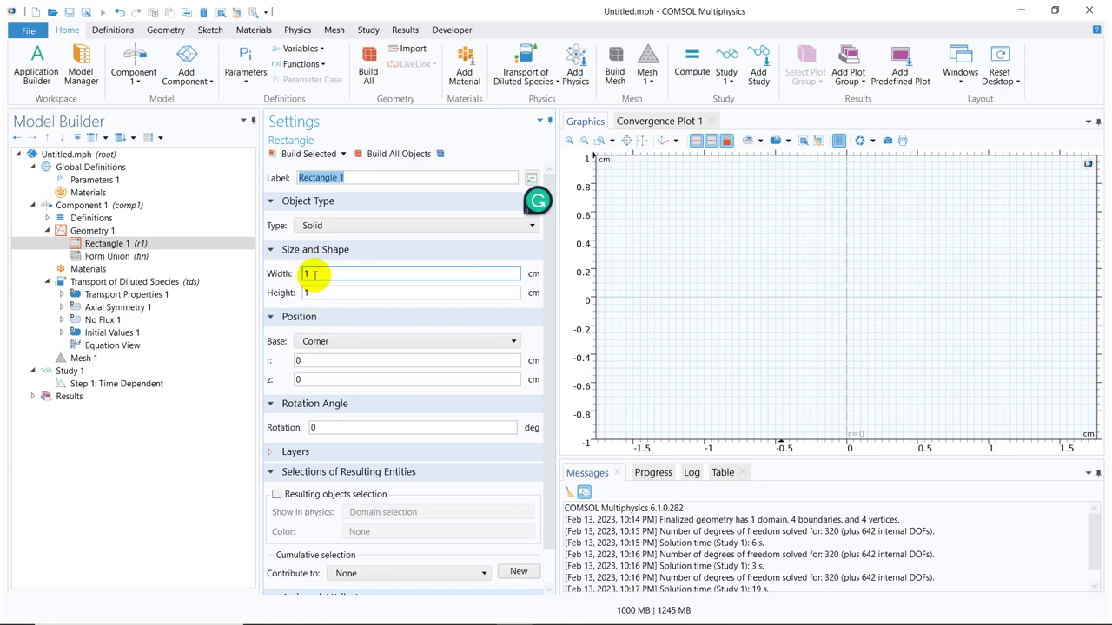
{"action": "left_click", "coordinate": [303, 177]}
{"action": "left_click", "coordinate": [308, 155]}
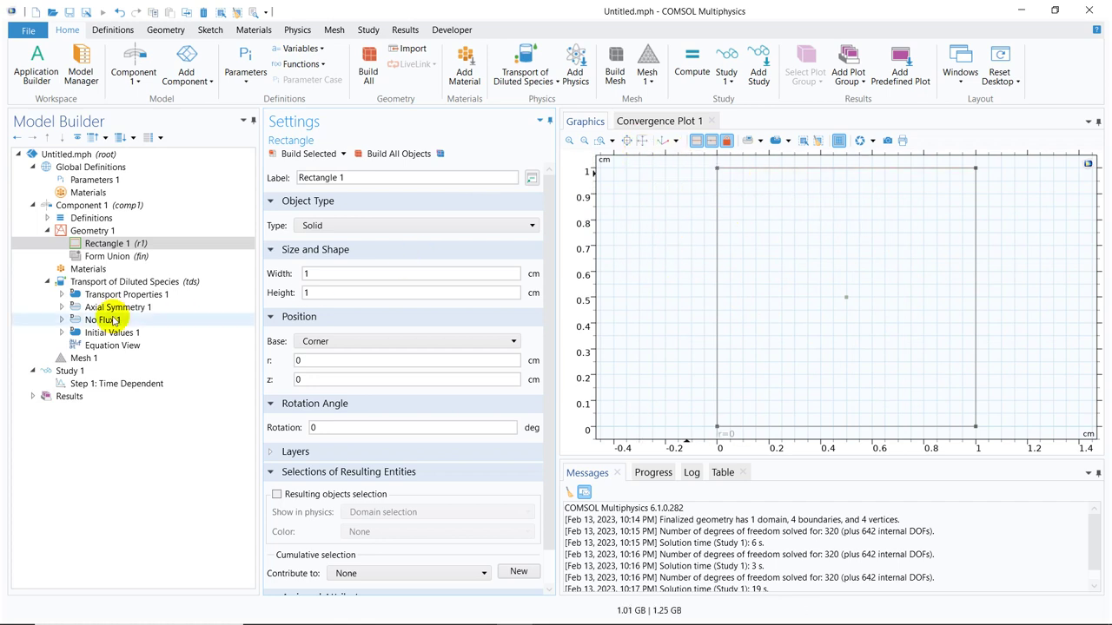
{"action": "left_click", "coordinate": [105, 247]}
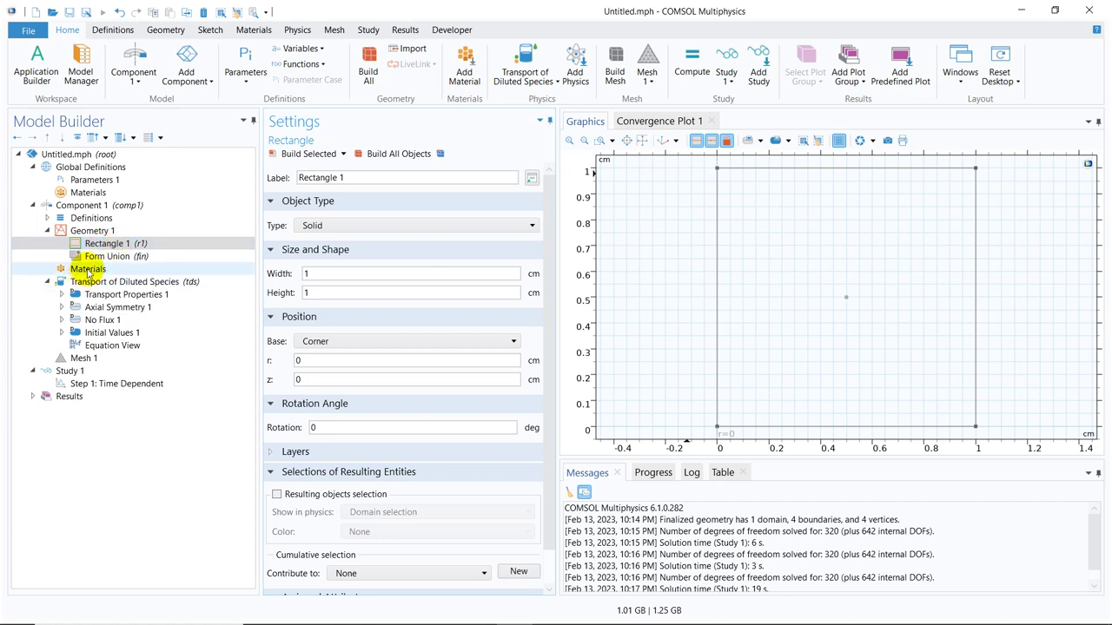
Step: Search the material library for water and assign H2O (water) [liquid] to the component
{"action": "left_click", "coordinate": [88, 270]}
{"action": "right_click", "coordinate": [87, 270]}
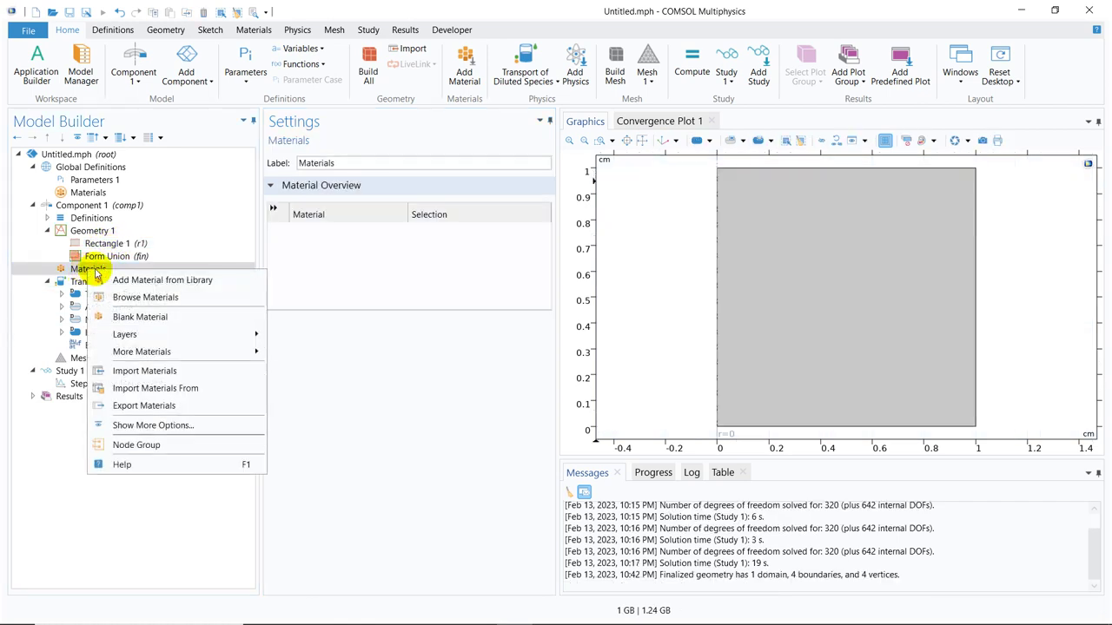
{"action": "left_click", "coordinate": [157, 280]}
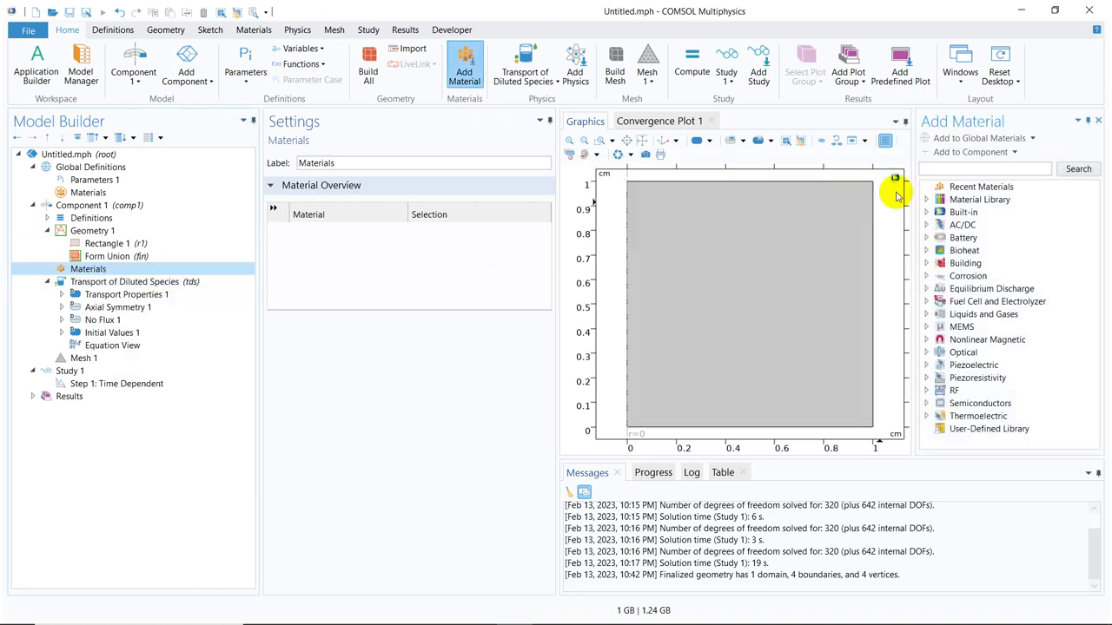
{"action": "left_click", "coordinate": [951, 168]}
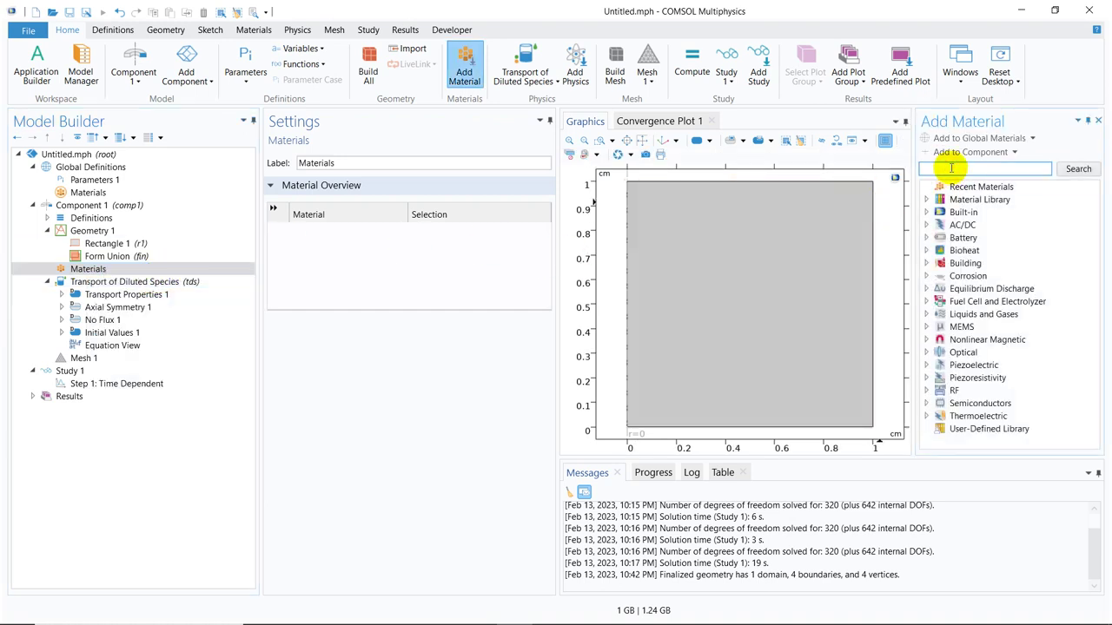
{"action": "type", "text": "water"}
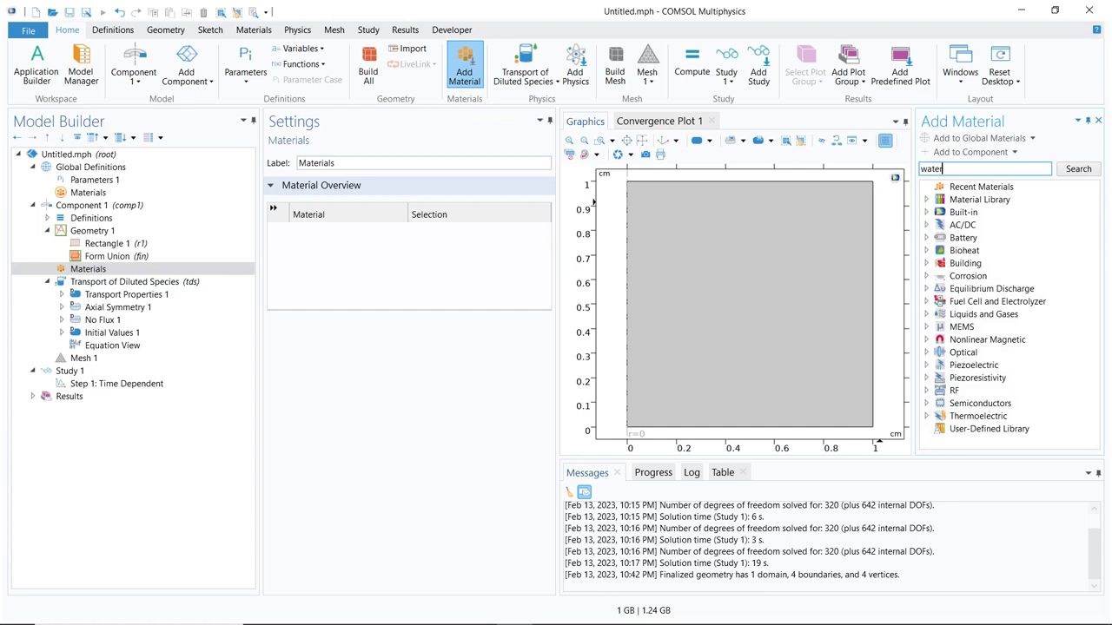
{"action": "key", "text": "Return"}
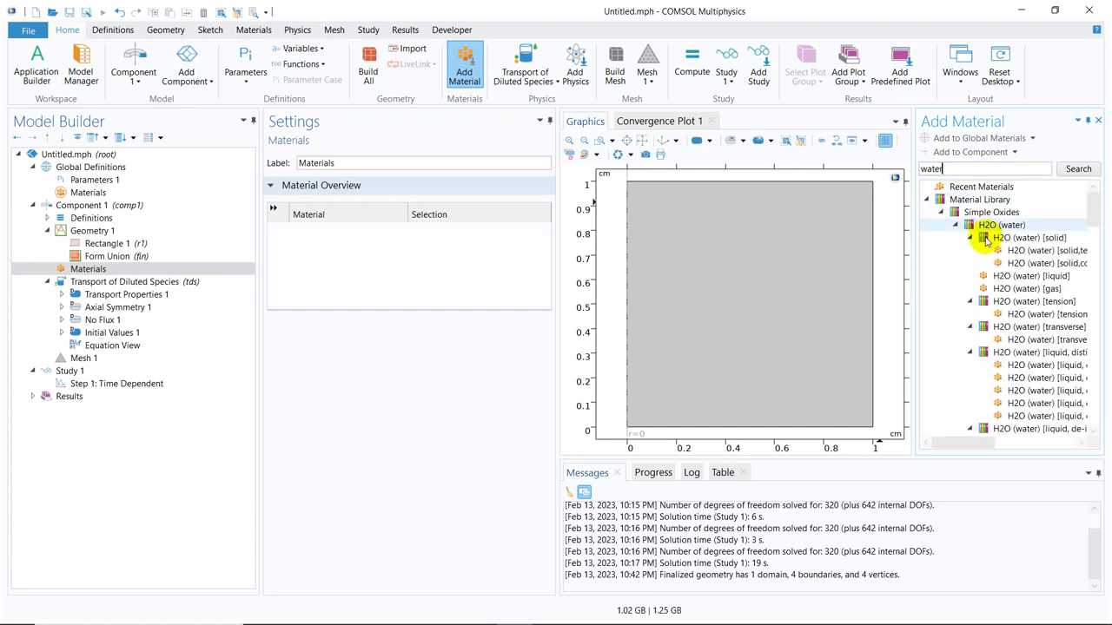
{"action": "left_click", "coordinate": [1028, 277]}
{"action": "double_click", "coordinate": [1029, 276]}
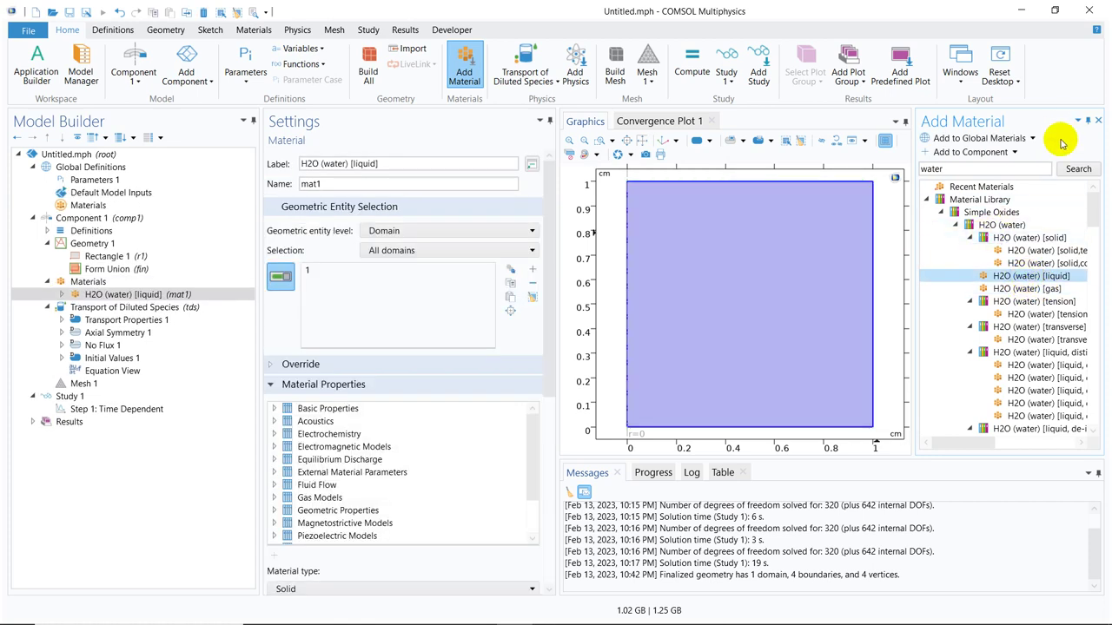
{"action": "left_click", "coordinate": [1096, 124]}
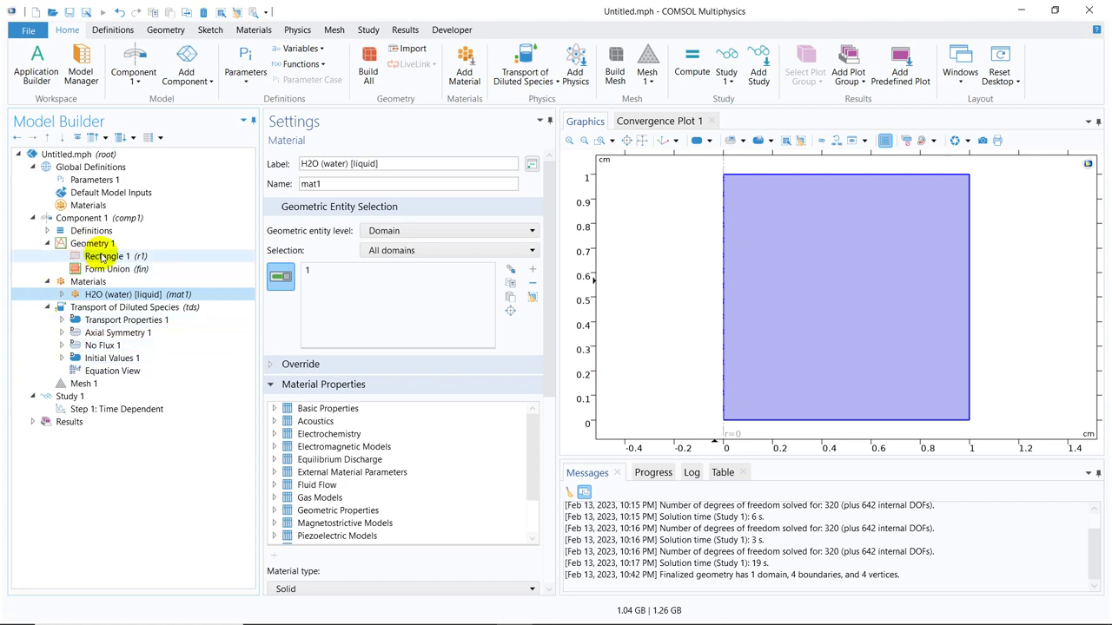
Step: Examine the governing equation of Transport of Diluted Species and the domain and boundary features available for it
{"action": "left_click", "coordinate": [106, 309]}
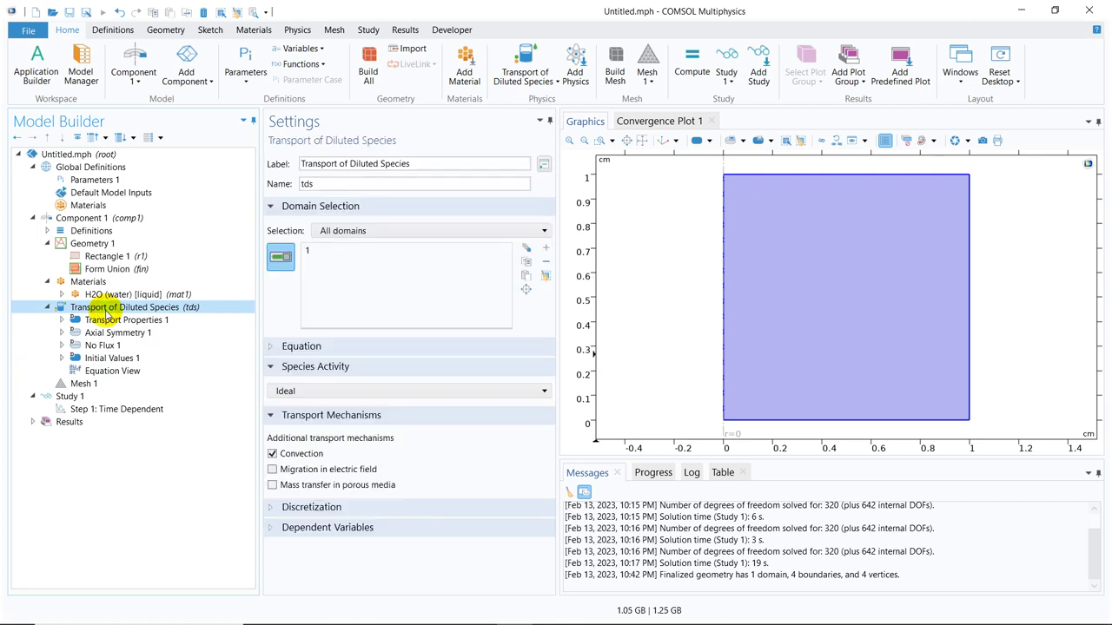
{"action": "left_click", "coordinate": [274, 346]}
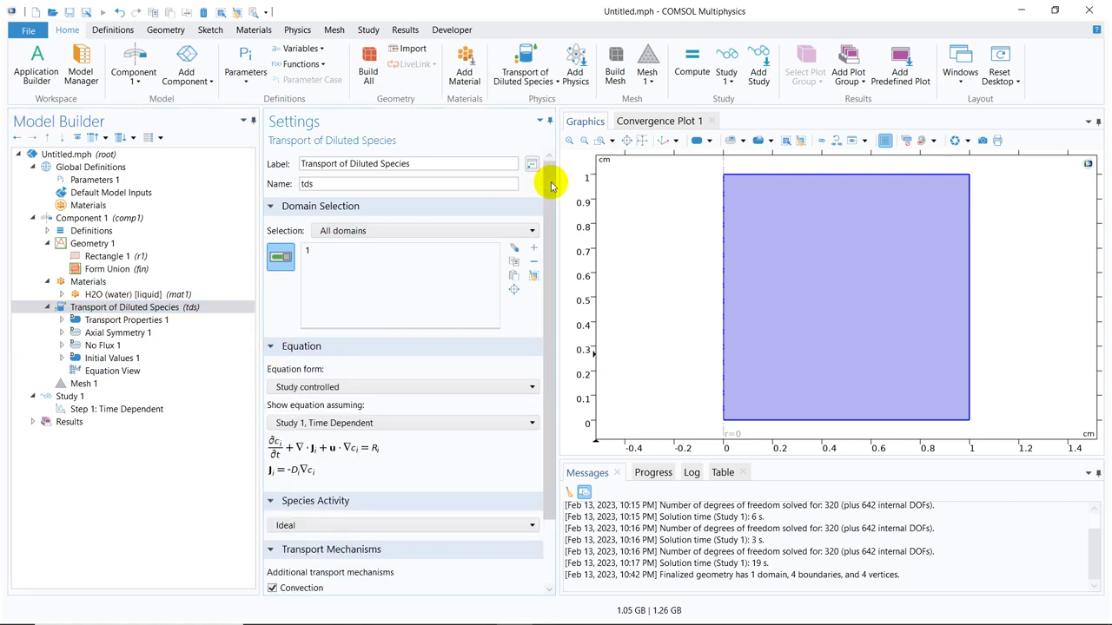
{"action": "left_click_drag", "start_coordinate": [550, 186], "coordinate": [555, 255]}
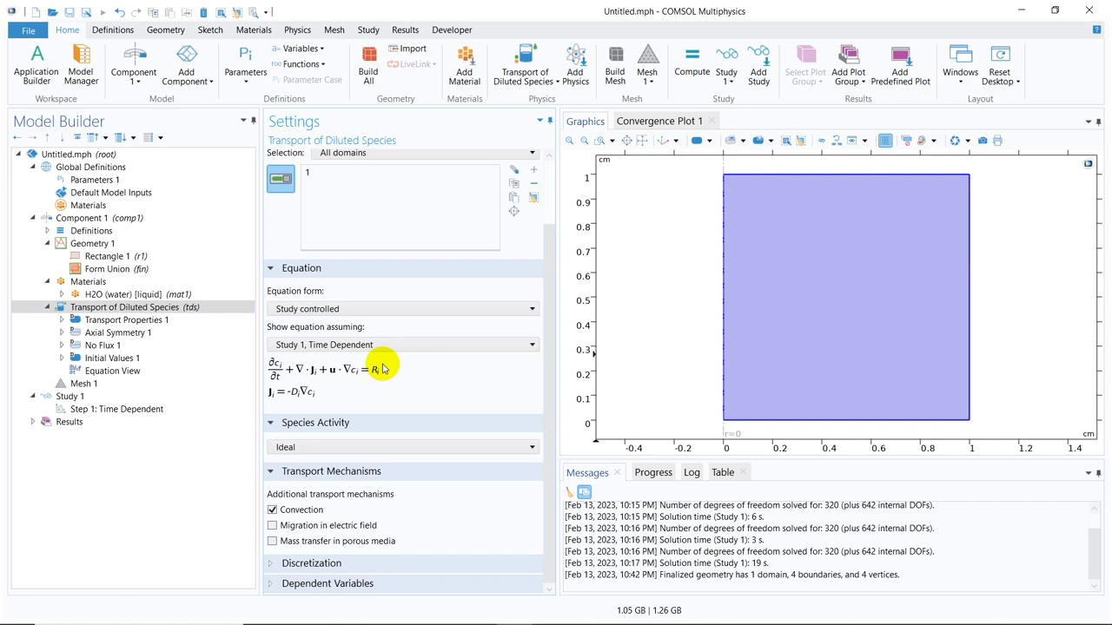
{"action": "right_click", "coordinate": [146, 313]}
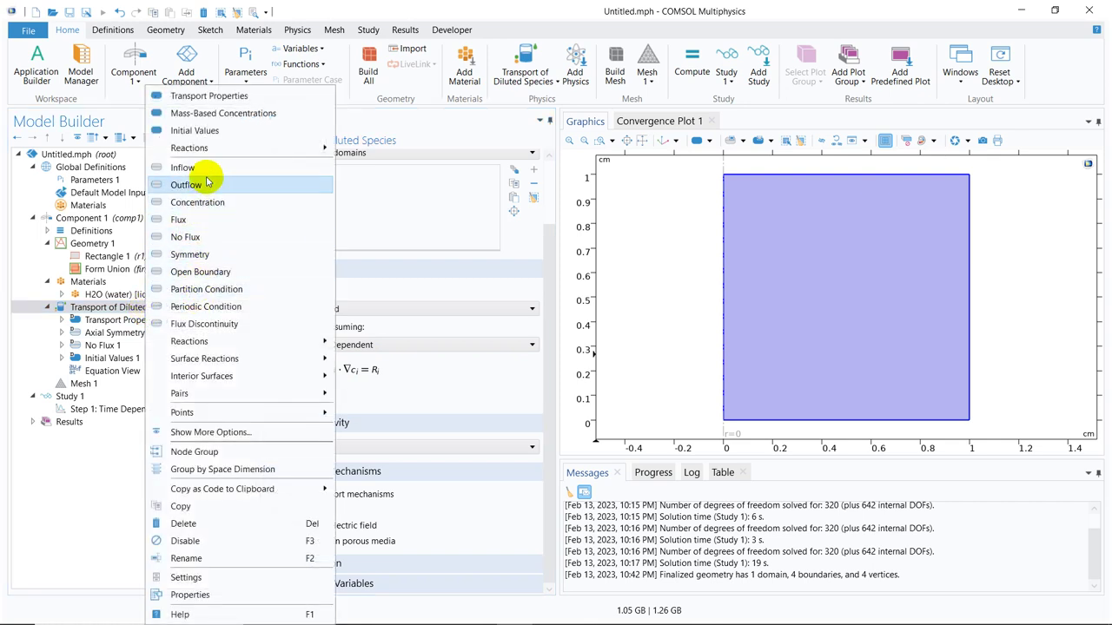
{"action": "mouse_move", "coordinate": [214, 150]}
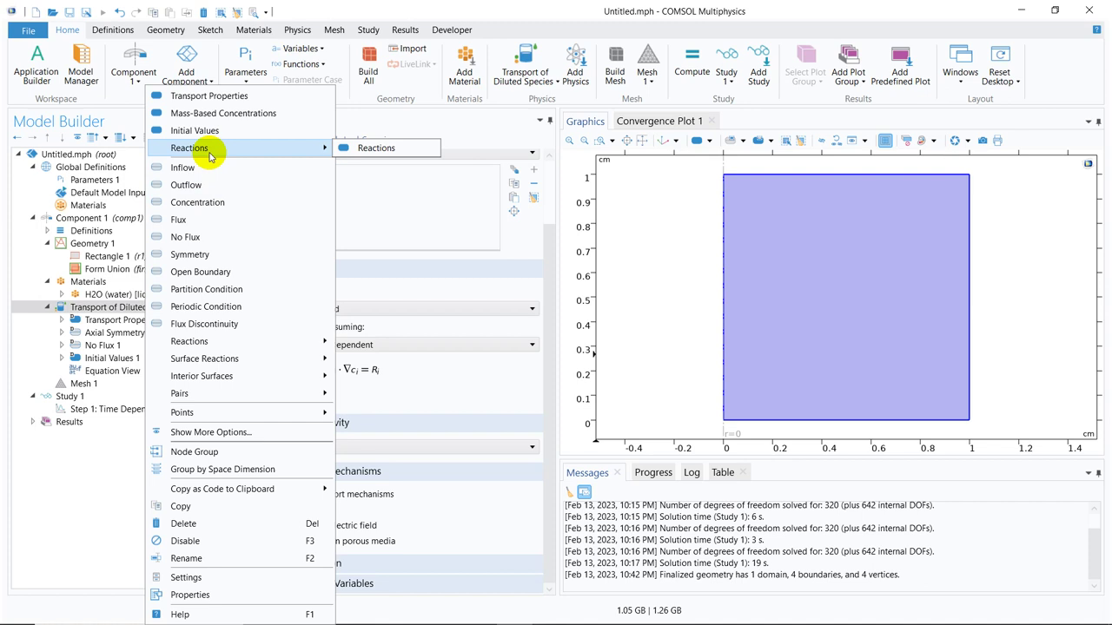
{"action": "left_click", "coordinate": [450, 371]}
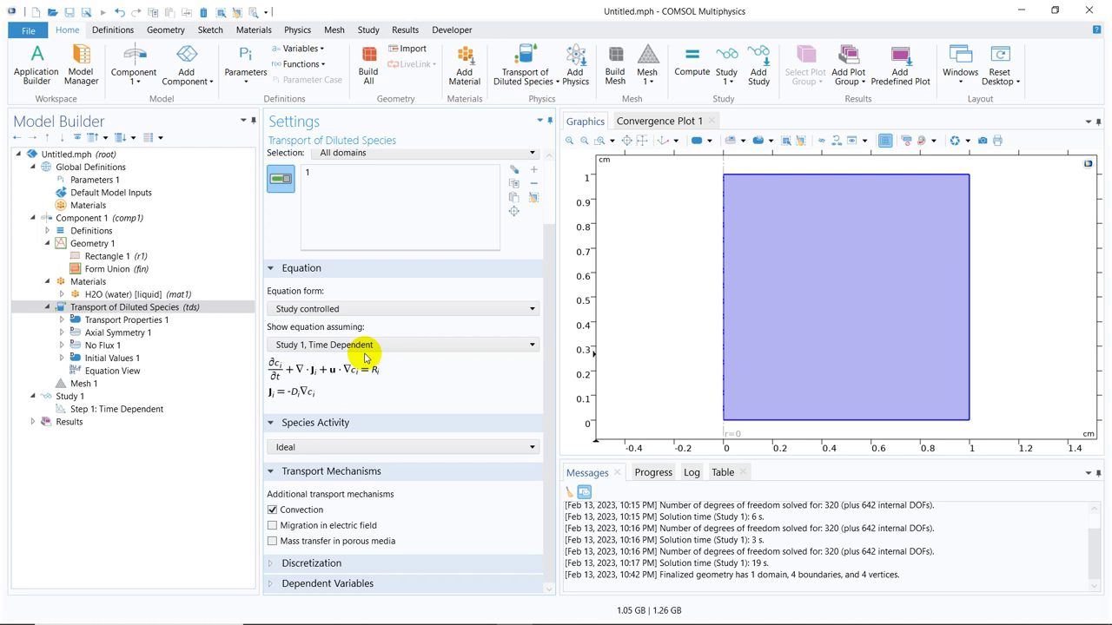
{"action": "left_click", "coordinate": [119, 308]}
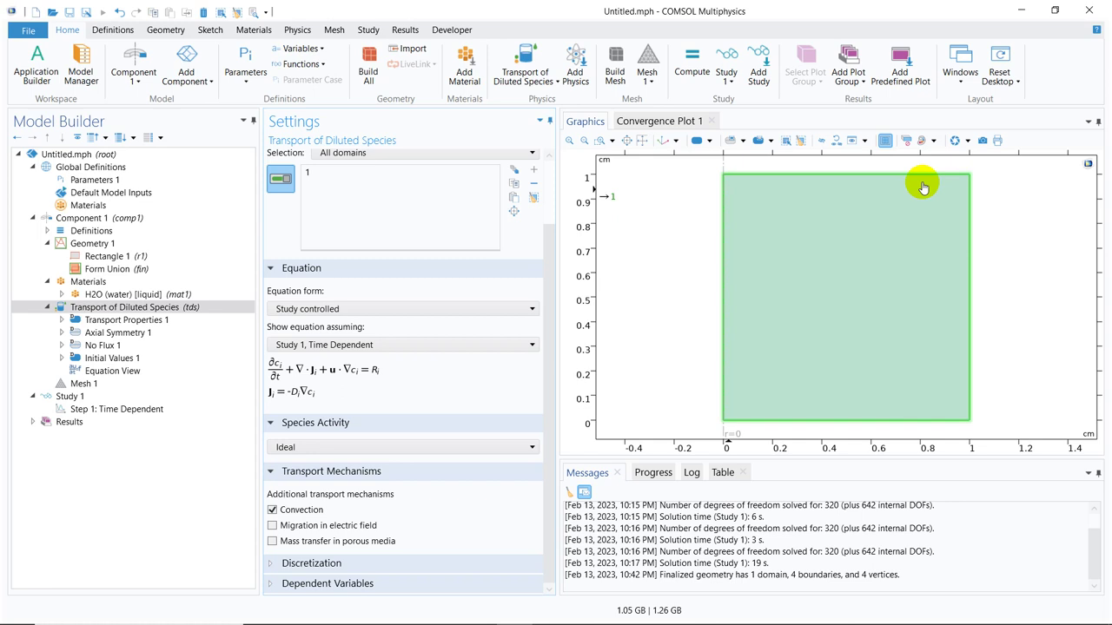
{"action": "left_click", "coordinate": [923, 186]}
{"action": "left_click", "coordinate": [903, 225]}
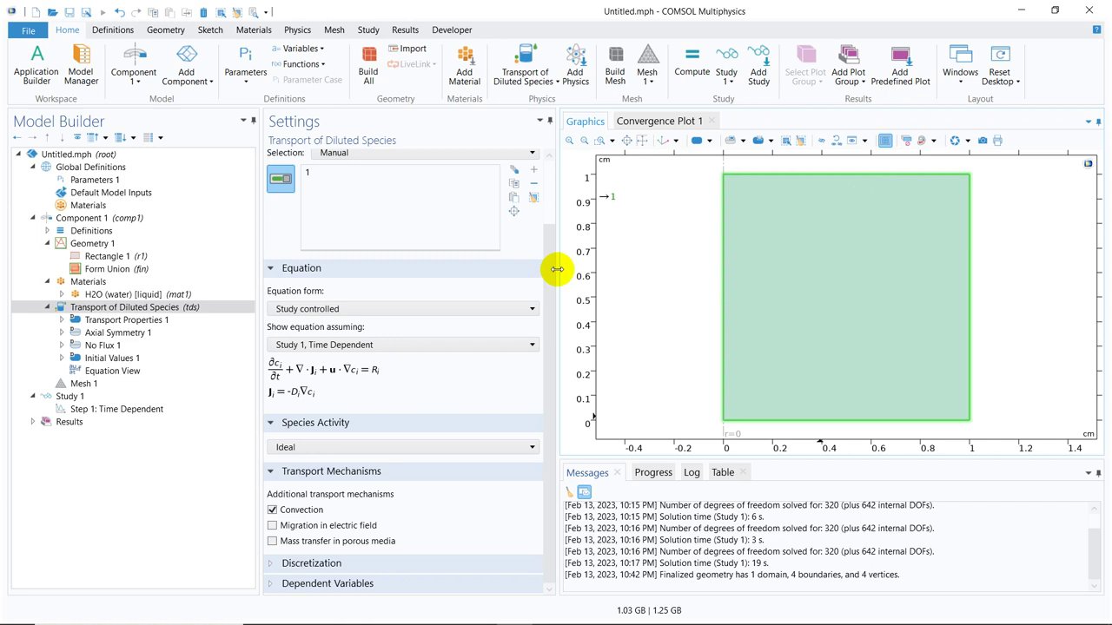
Step: Add a Concentration boundary condition on the rectangle's bottom edge and enable species c for it
{"action": "left_click", "coordinate": [103, 309]}
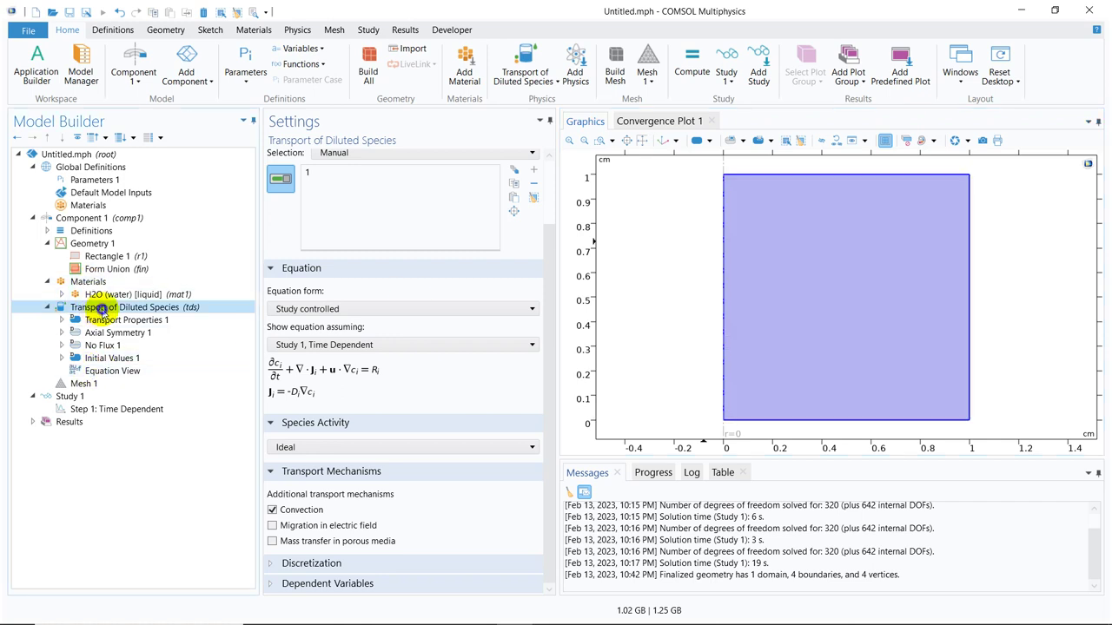
{"action": "right_click", "coordinate": [103, 313]}
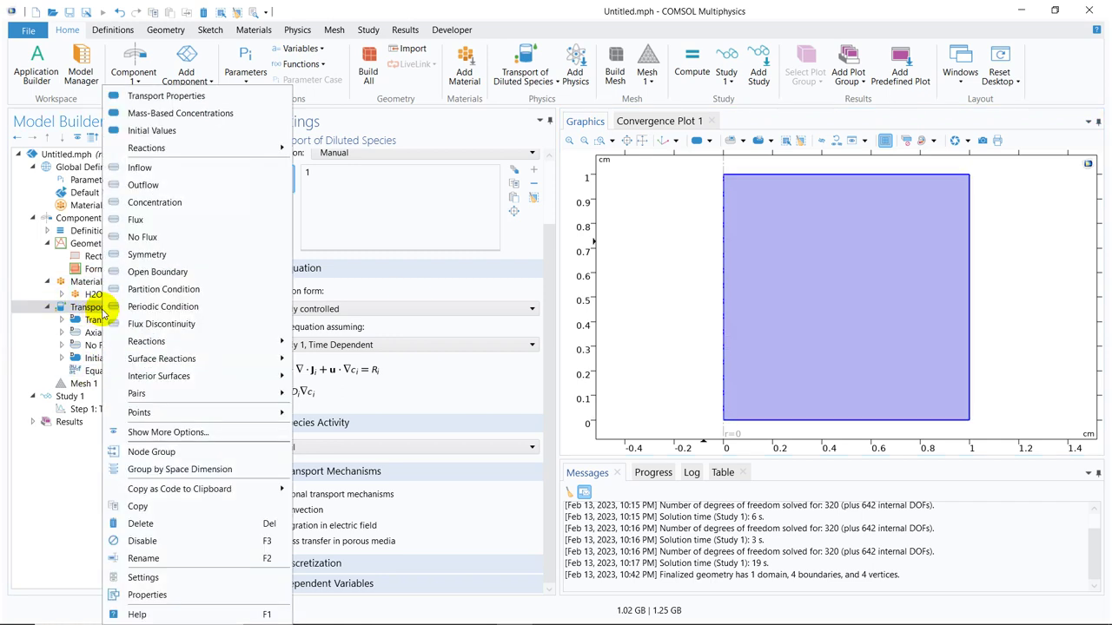
{"action": "left_click", "coordinate": [174, 208]}
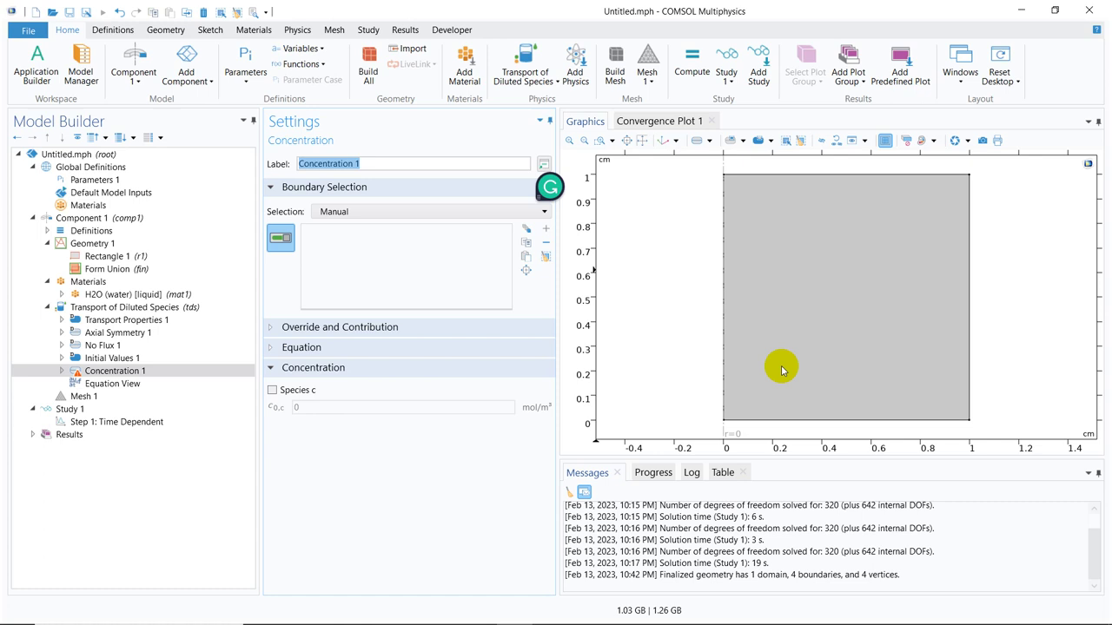
{"action": "left_click", "coordinate": [815, 421]}
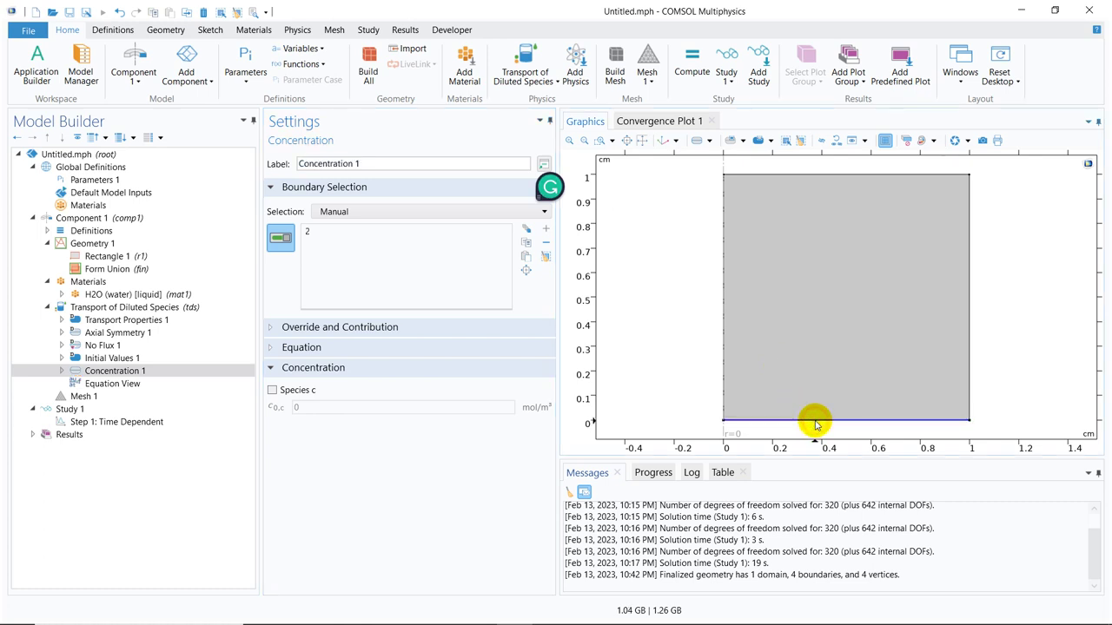
{"action": "left_click", "coordinate": [272, 392]}
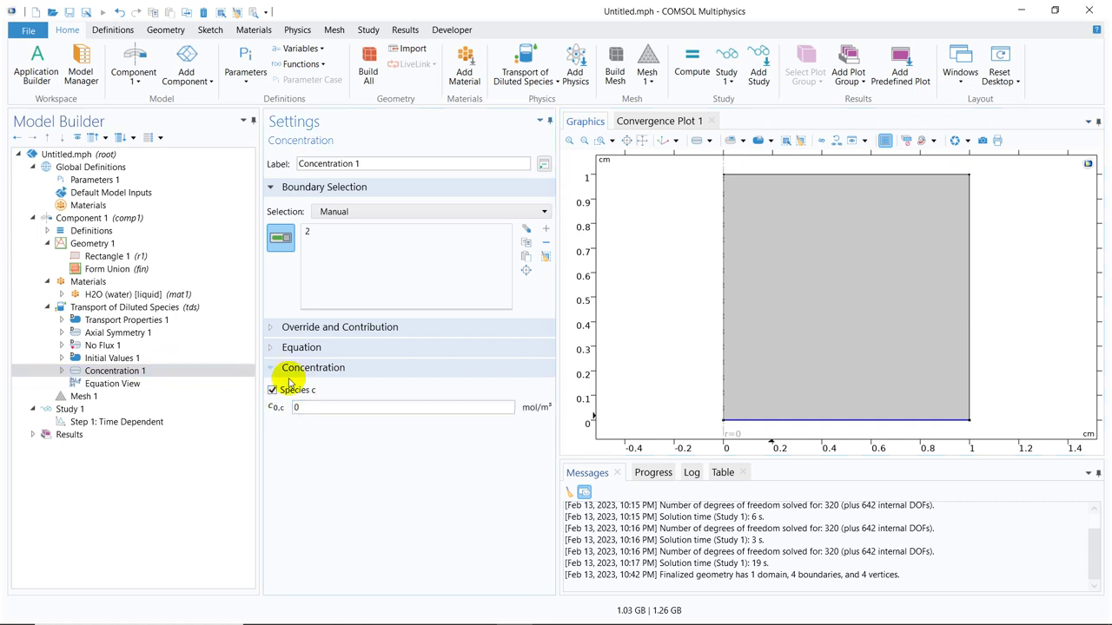
Step: Try 3 species in the dependent variables of Transport of Diluted Species and return the number to 1
{"action": "left_click", "coordinate": [139, 307]}
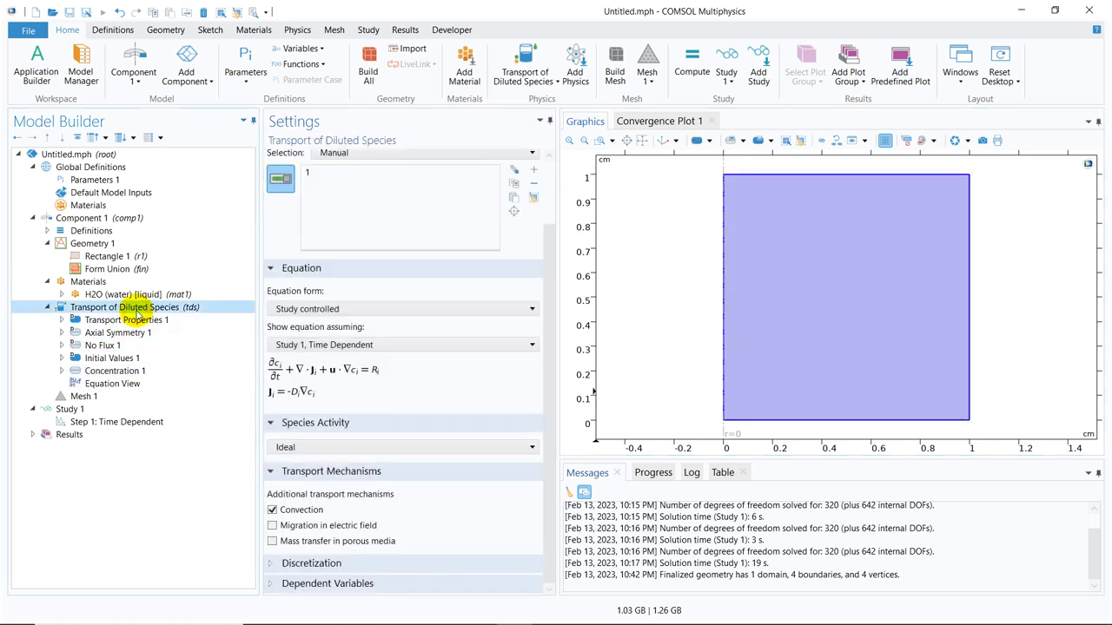
{"action": "left_click_drag", "start_coordinate": [549, 230], "coordinate": [539, 412]}
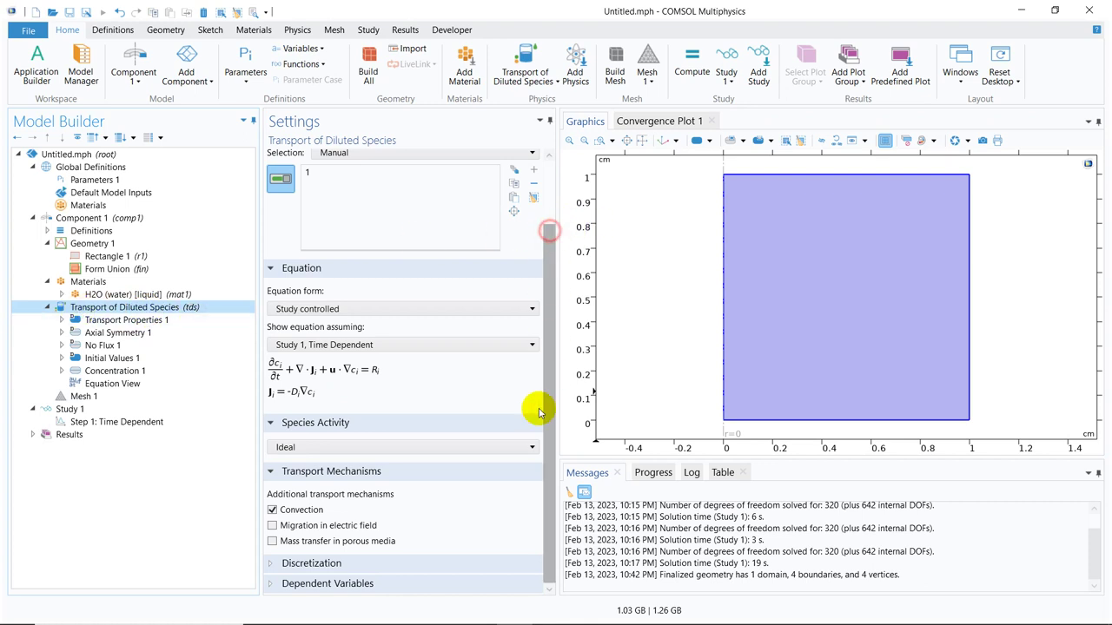
{"action": "left_click", "coordinate": [273, 585]}
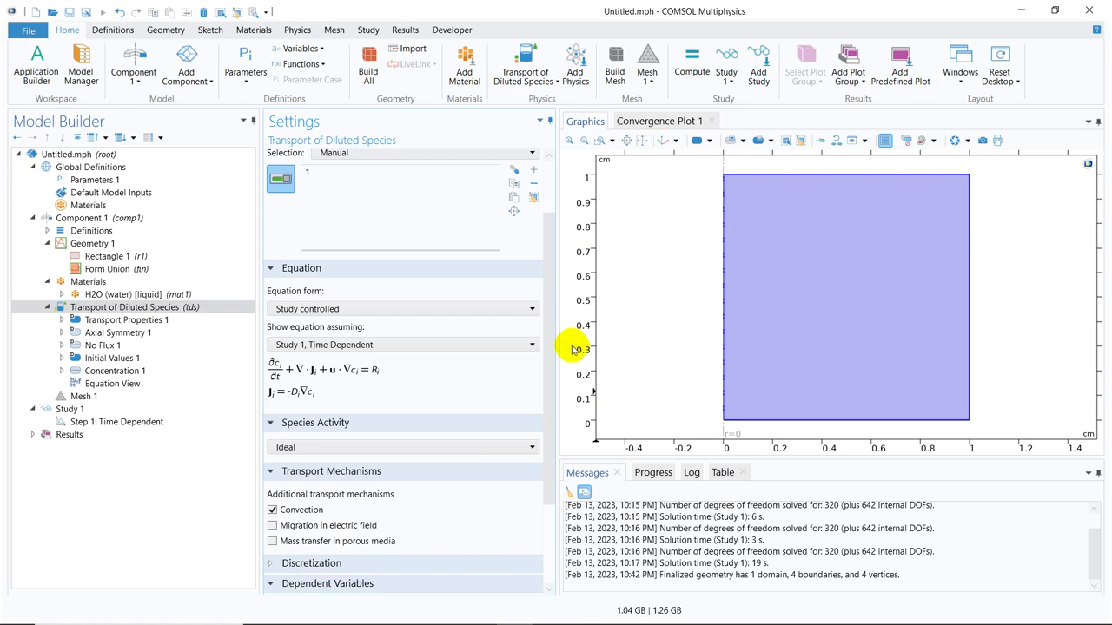
{"action": "left_click_drag", "start_coordinate": [551, 328], "coordinate": [555, 539]}
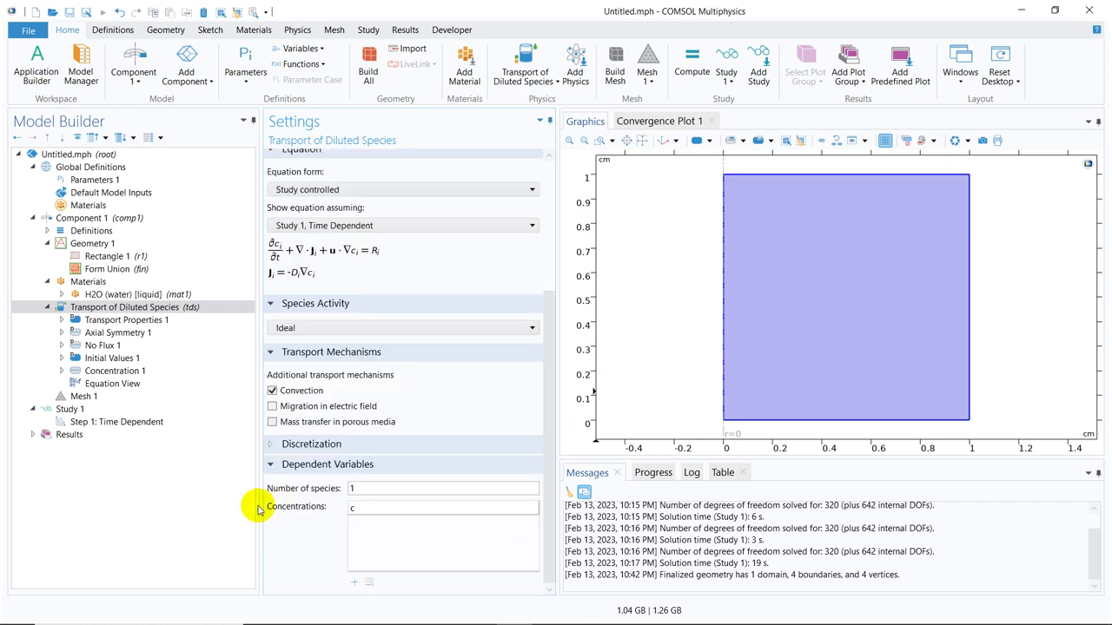
{"action": "left_click", "coordinate": [356, 491]}
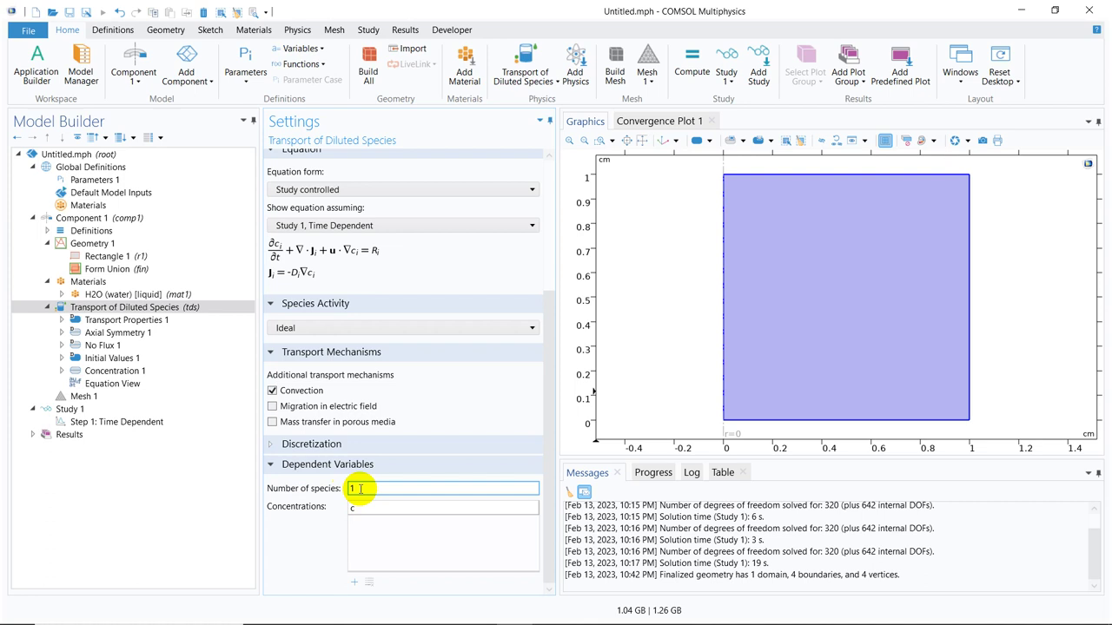
{"action": "key", "text": "BackSpace"}
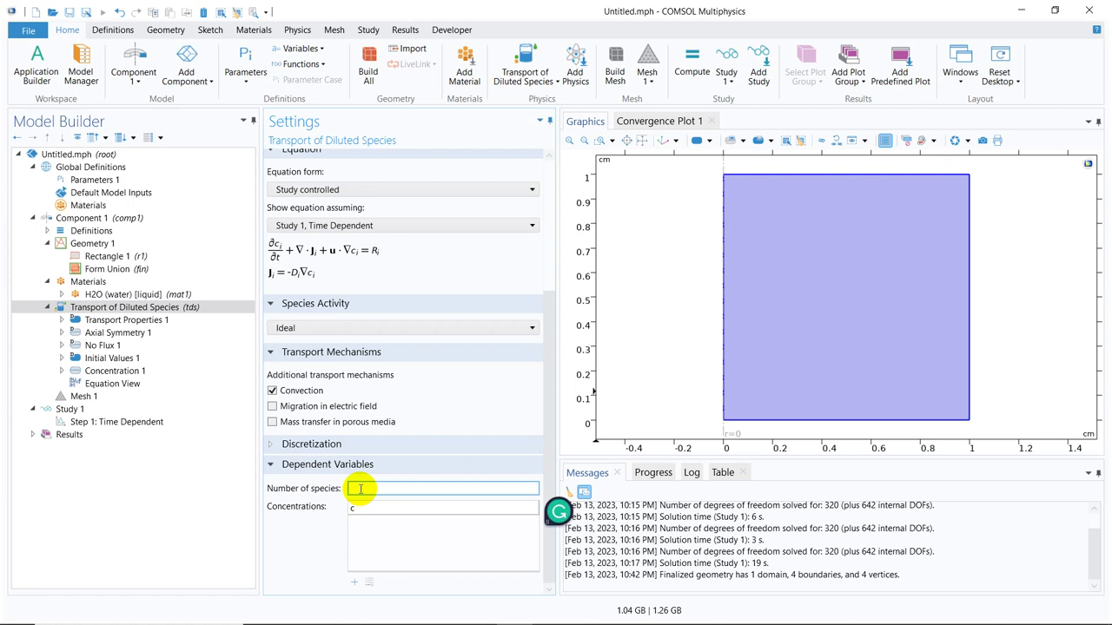
{"action": "type", "text": "3"}
{"action": "key", "text": "Return"}
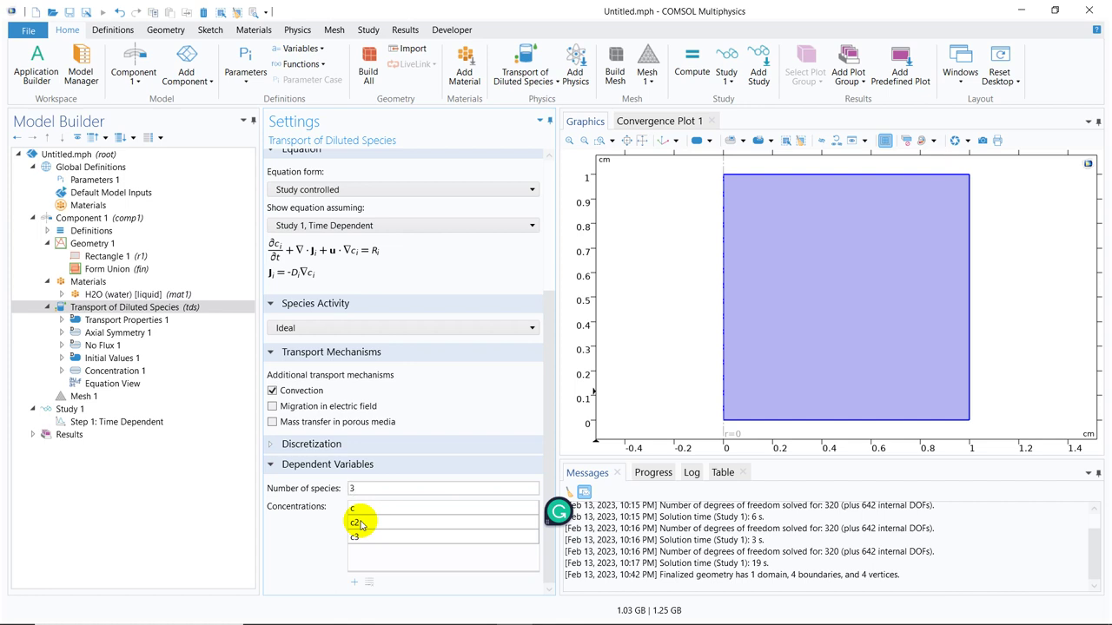
{"action": "double_click", "coordinate": [349, 489]}
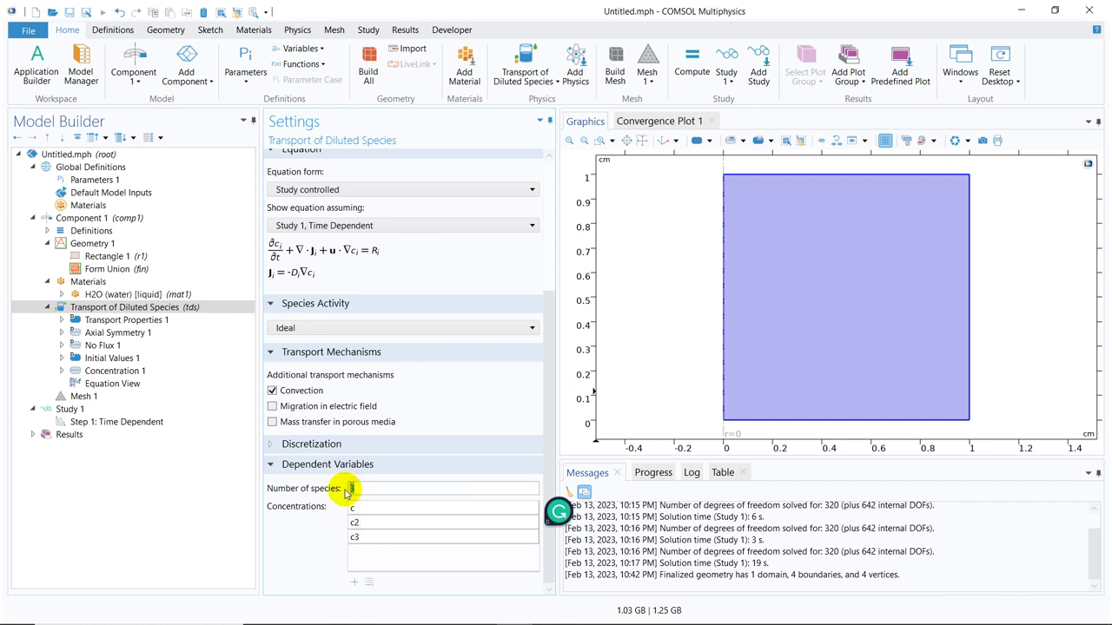
{"action": "key", "text": "Return"}
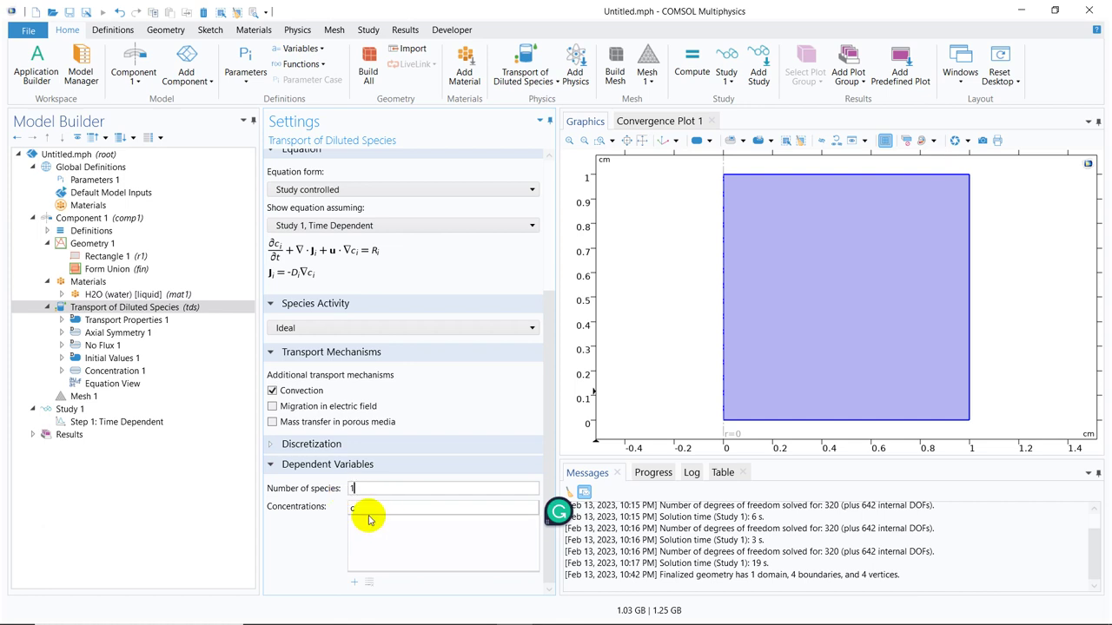
Step: Set the species c concentration on the rectangle's bottom edge to 1 mol/m³
{"action": "left_click", "coordinate": [137, 363]}
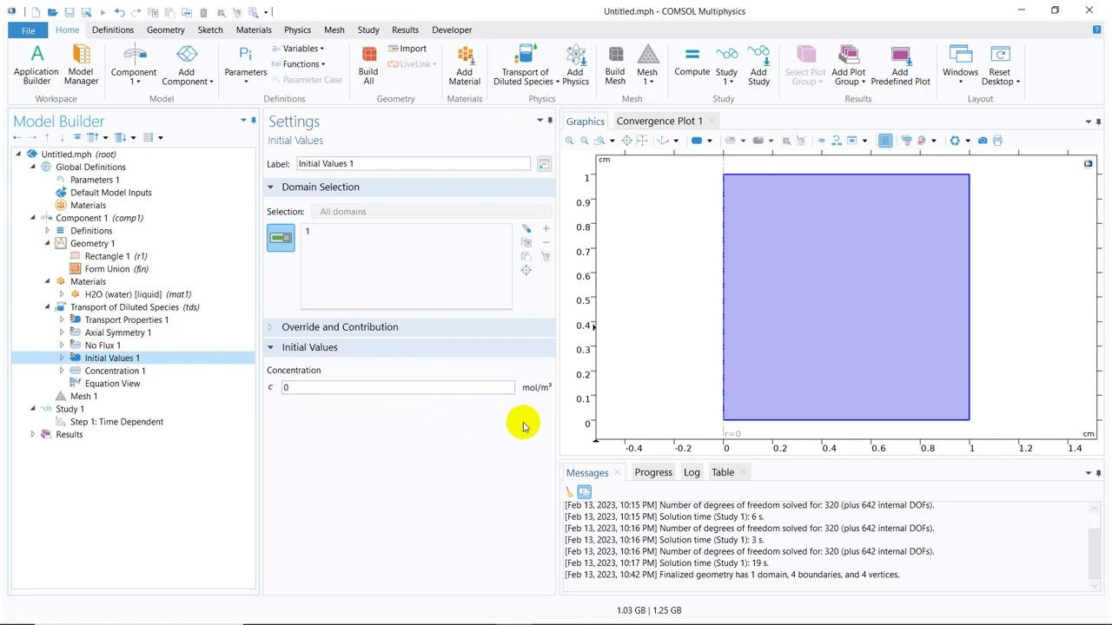
{"action": "left_click", "coordinate": [136, 373]}
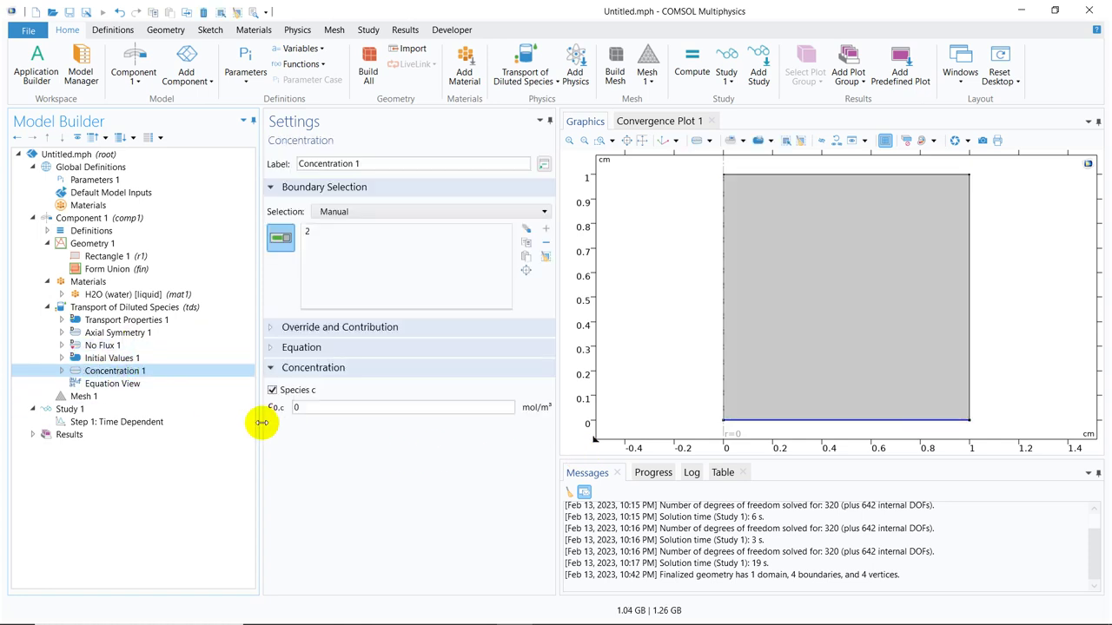
{"action": "left_click", "coordinate": [318, 409]}
{"action": "key", "text": "BackSpace"}
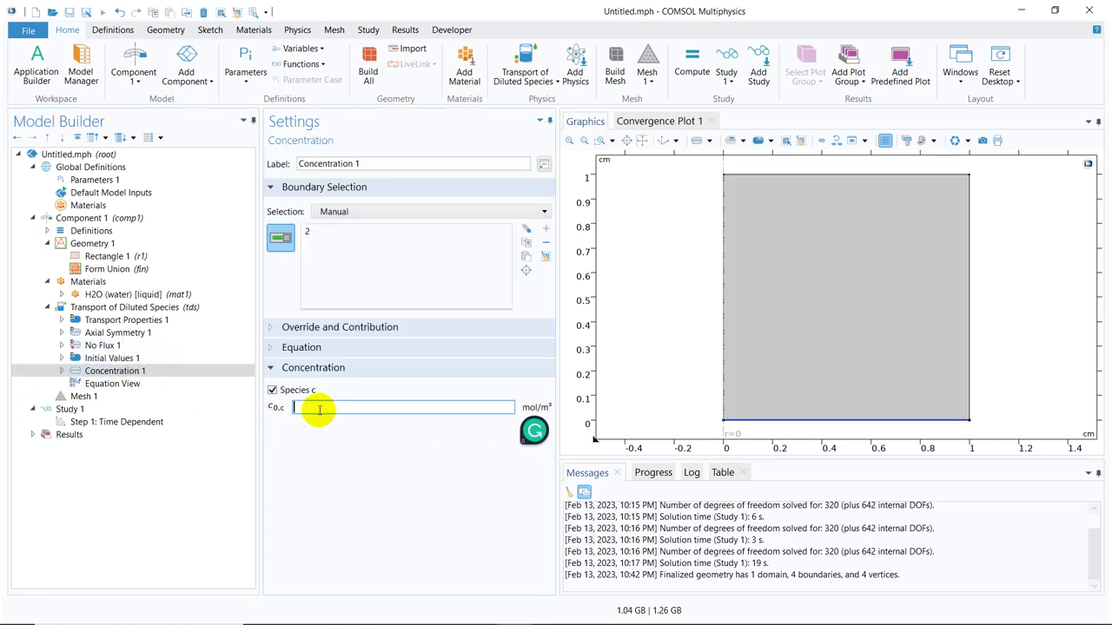
{"action": "type", "text": "1"}
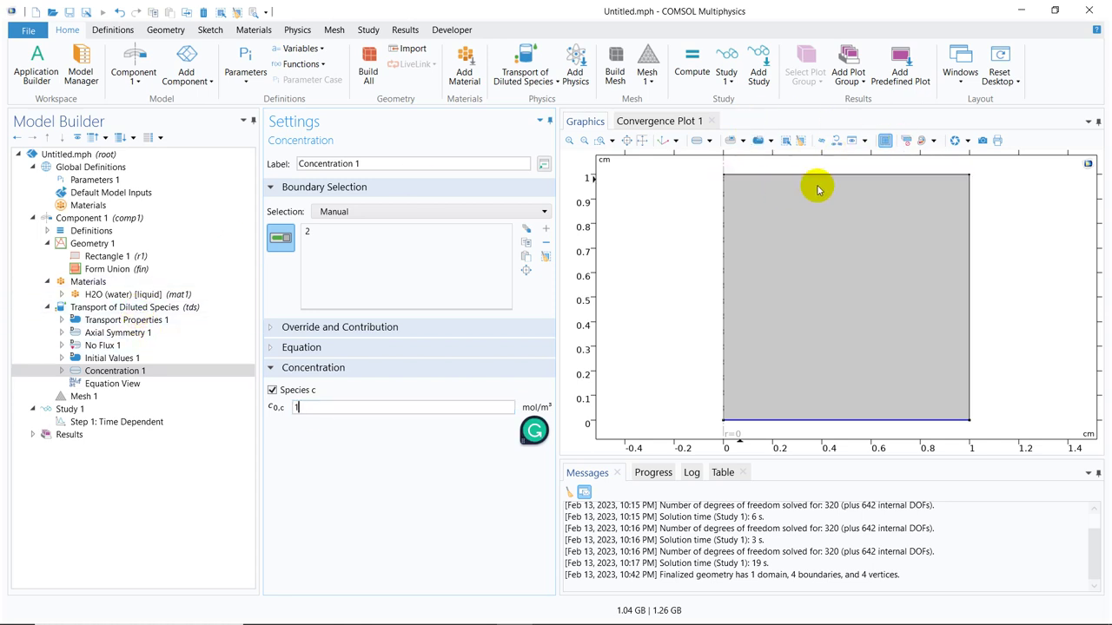
Step: Add a second Concentration condition on the rectangle's top edge and enable species c at 0 mol/m³
{"action": "left_click", "coordinate": [122, 306]}
{"action": "right_click", "coordinate": [121, 307]}
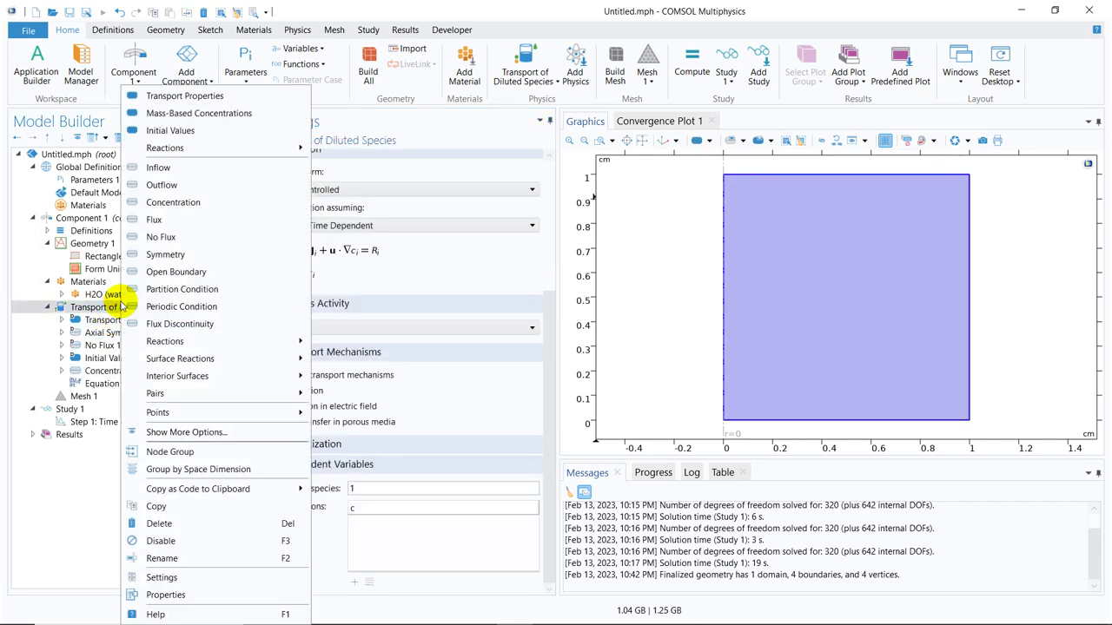
{"action": "left_click", "coordinate": [191, 211]}
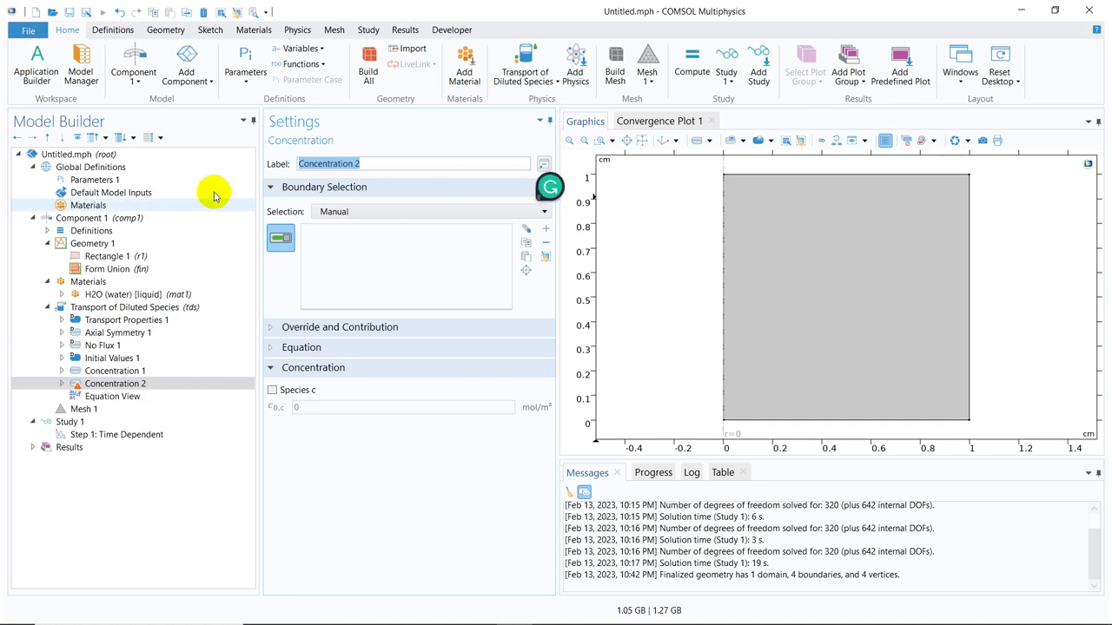
{"action": "left_click", "coordinate": [866, 174]}
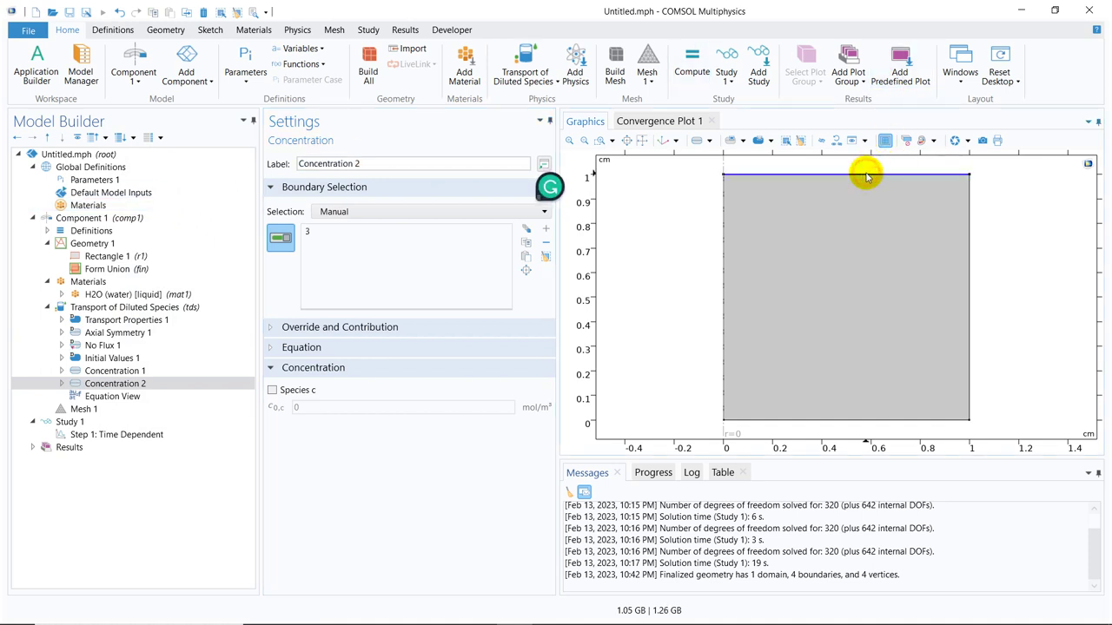
{"action": "left_click", "coordinate": [273, 391]}
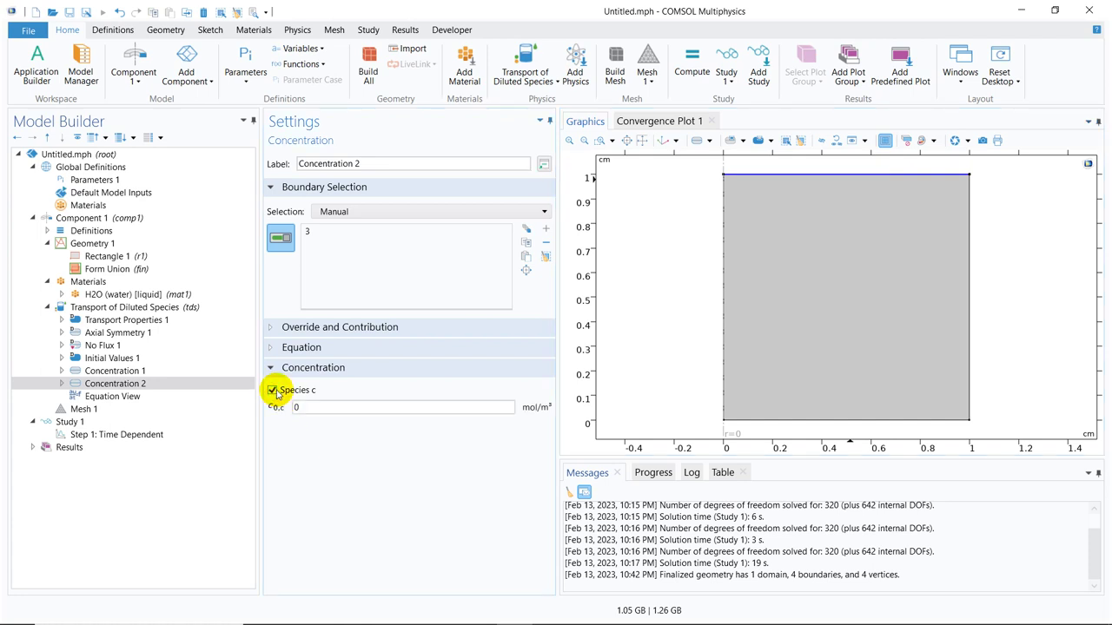
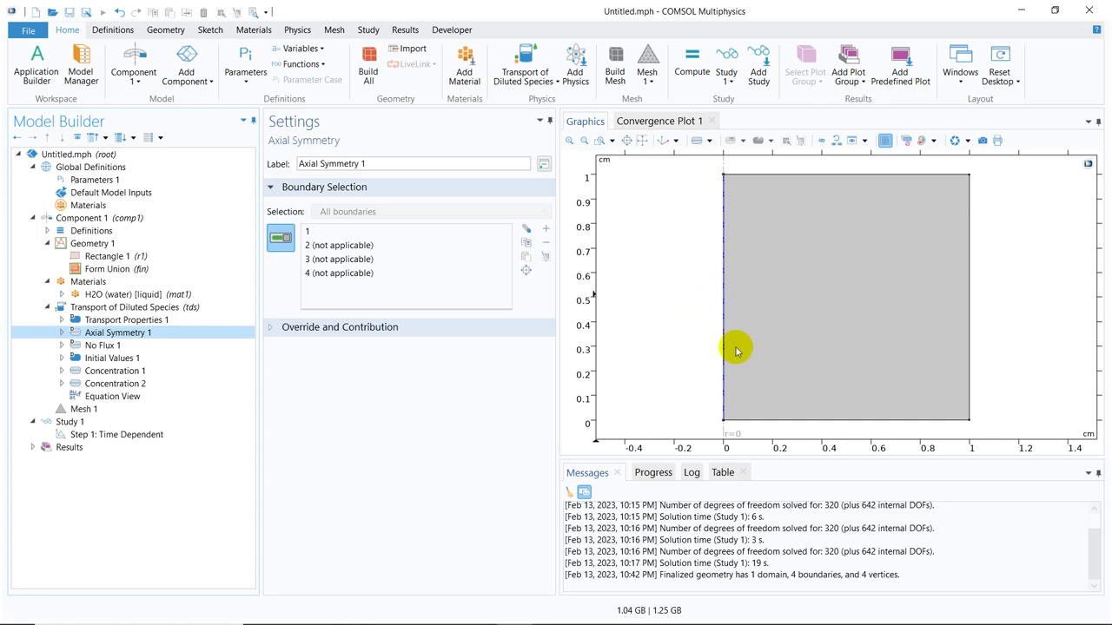
Step: Review both Concentration boundary conditions and the governing equation of Transport of Diluted Species
{"action": "left_click", "coordinate": [109, 371]}
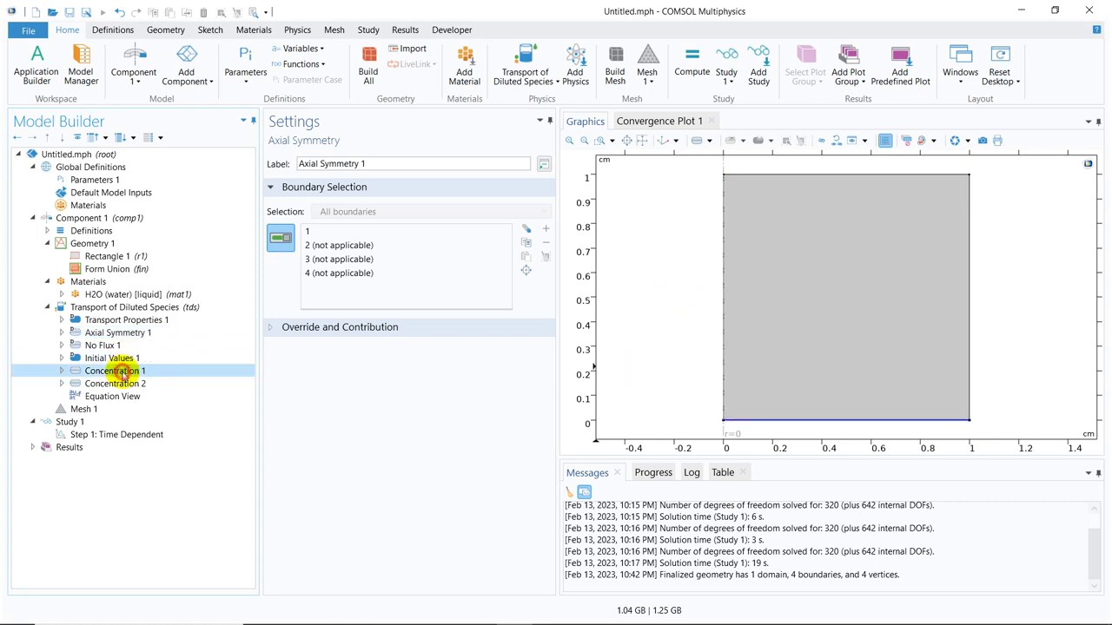
{"action": "left_click", "coordinate": [131, 384]}
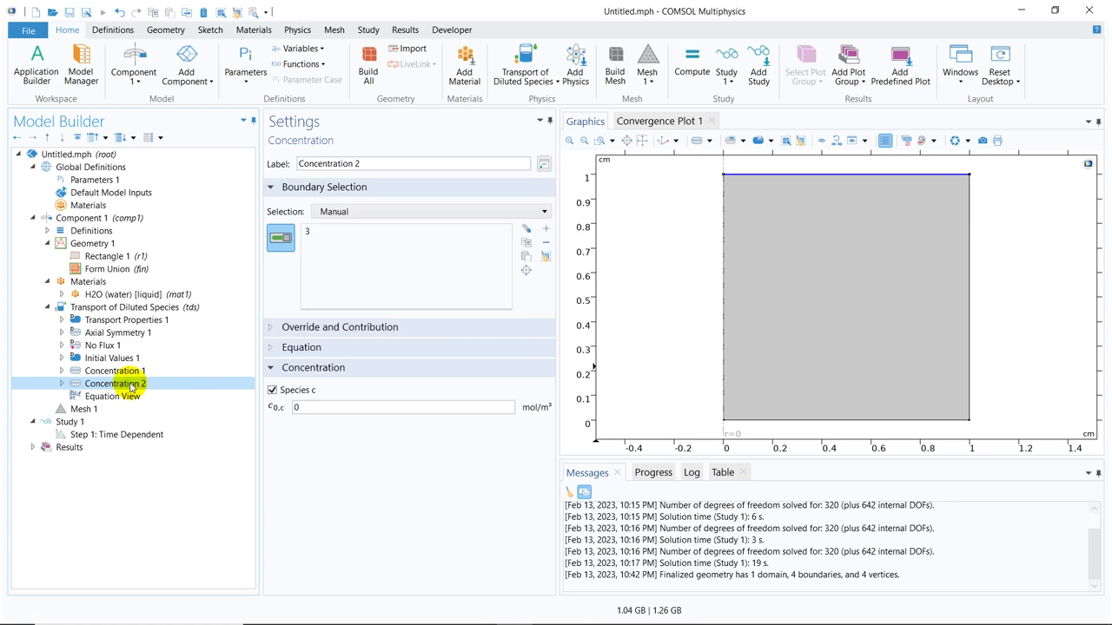
{"action": "left_click", "coordinate": [128, 307]}
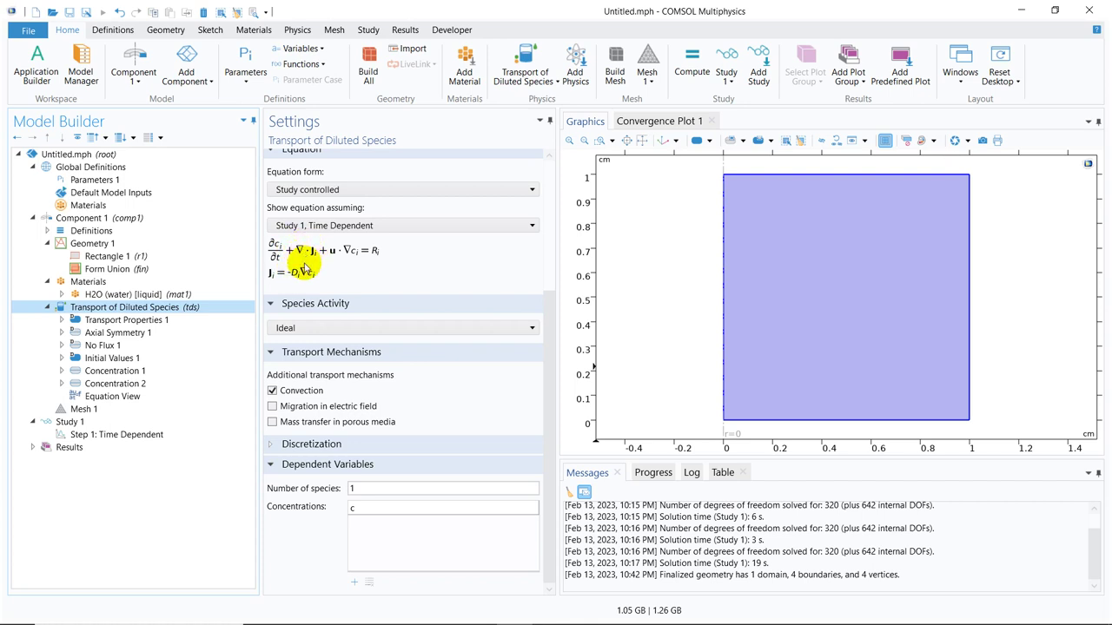
{"action": "left_click", "coordinate": [137, 382]}
{"action": "left_click", "coordinate": [135, 373]}
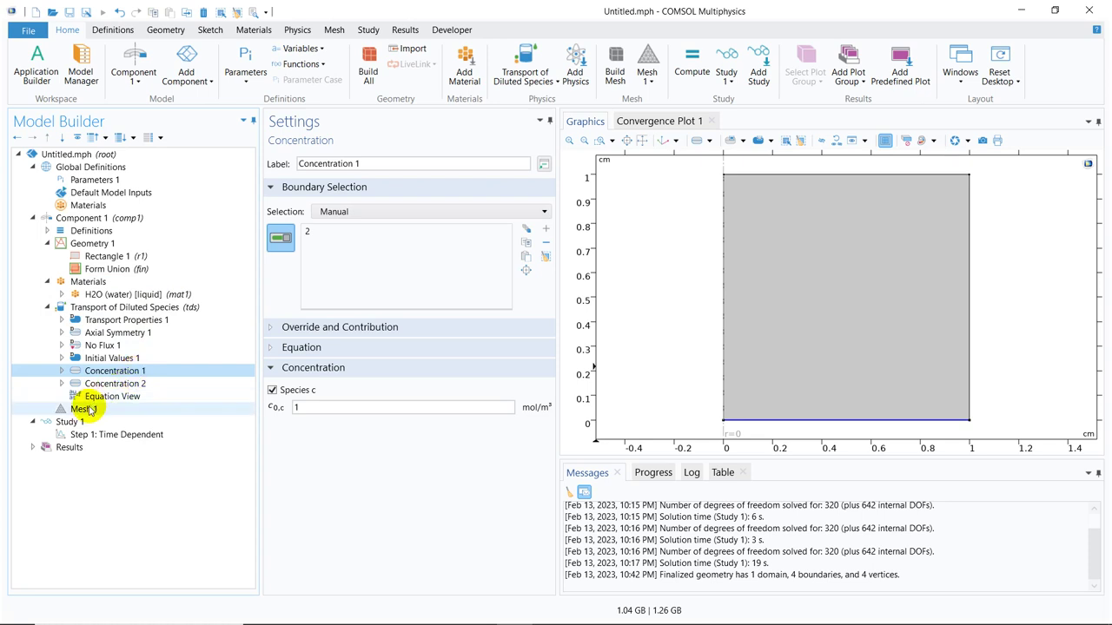
Step: Build the physics-controlled Mesh 1 with Normal element size, and rebuild it with Finer elements
{"action": "left_click", "coordinate": [54, 410]}
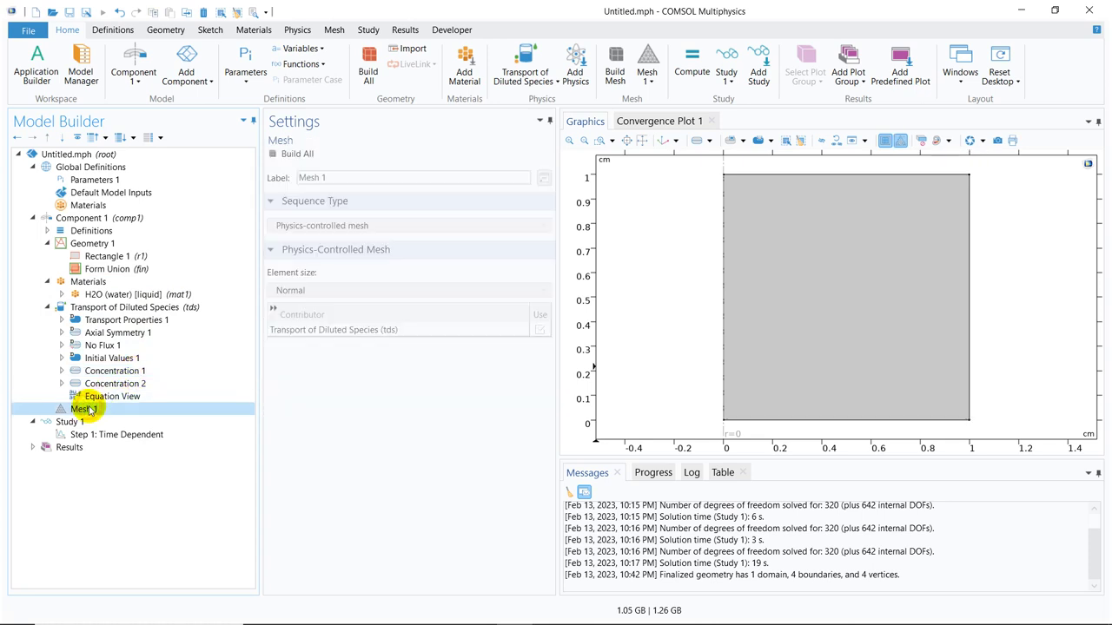
{"action": "left_click", "coordinate": [284, 158]}
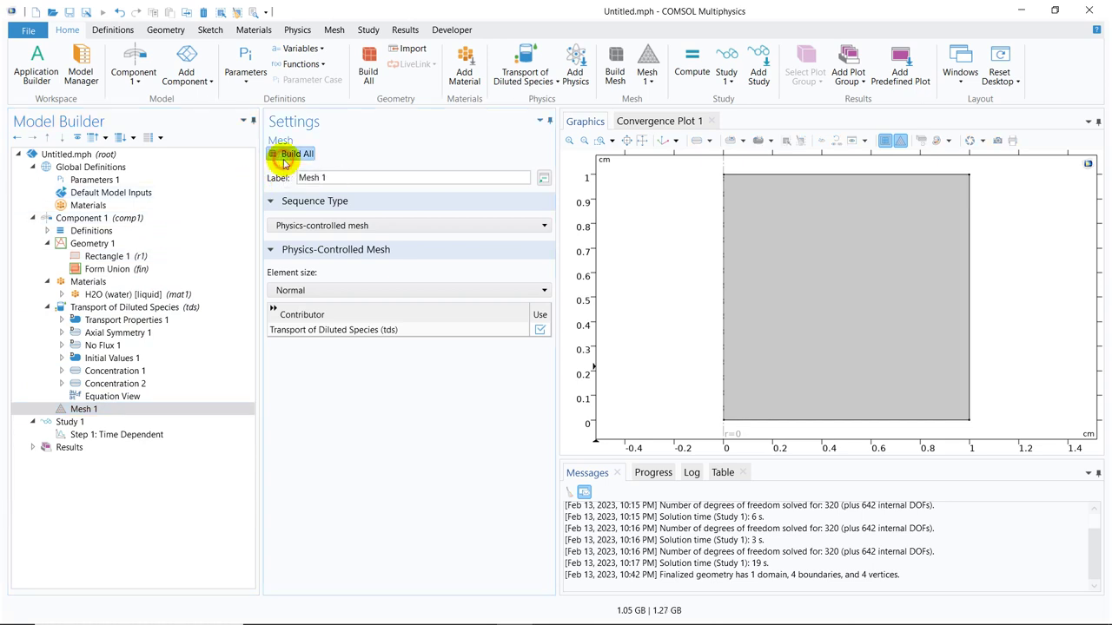
{"action": "left_click", "coordinate": [324, 227]}
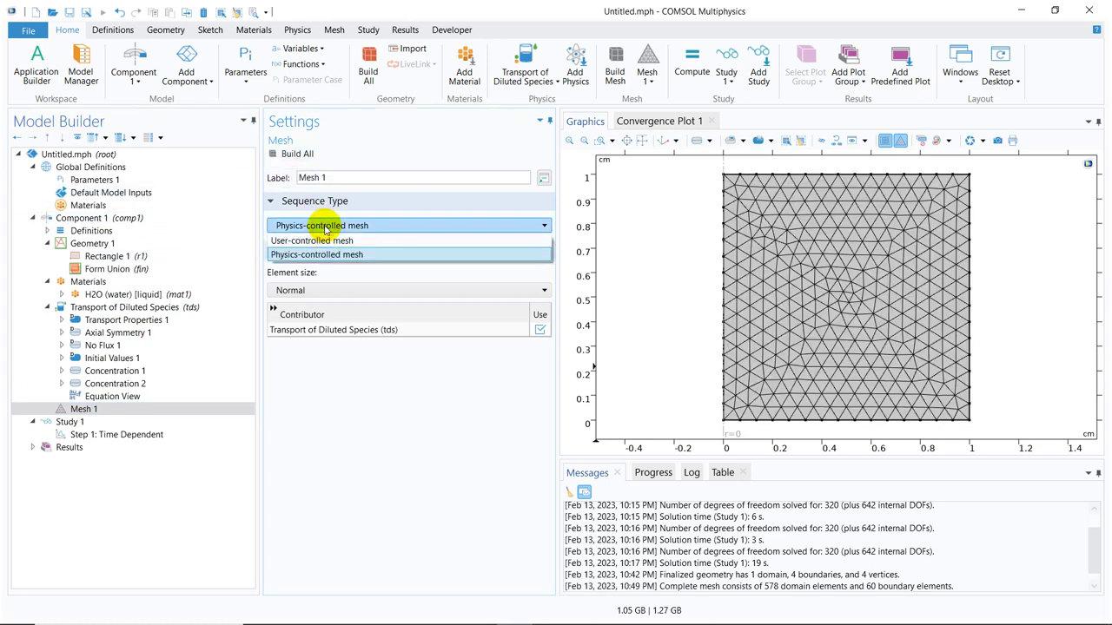
{"action": "left_click", "coordinate": [320, 291]}
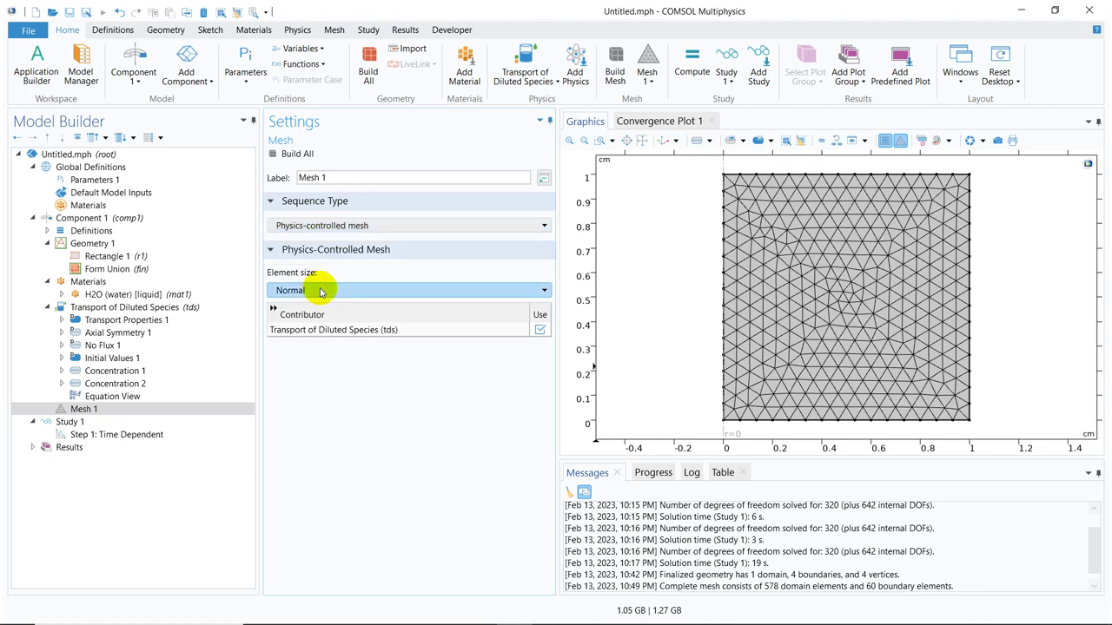
{"action": "left_click", "coordinate": [307, 334]}
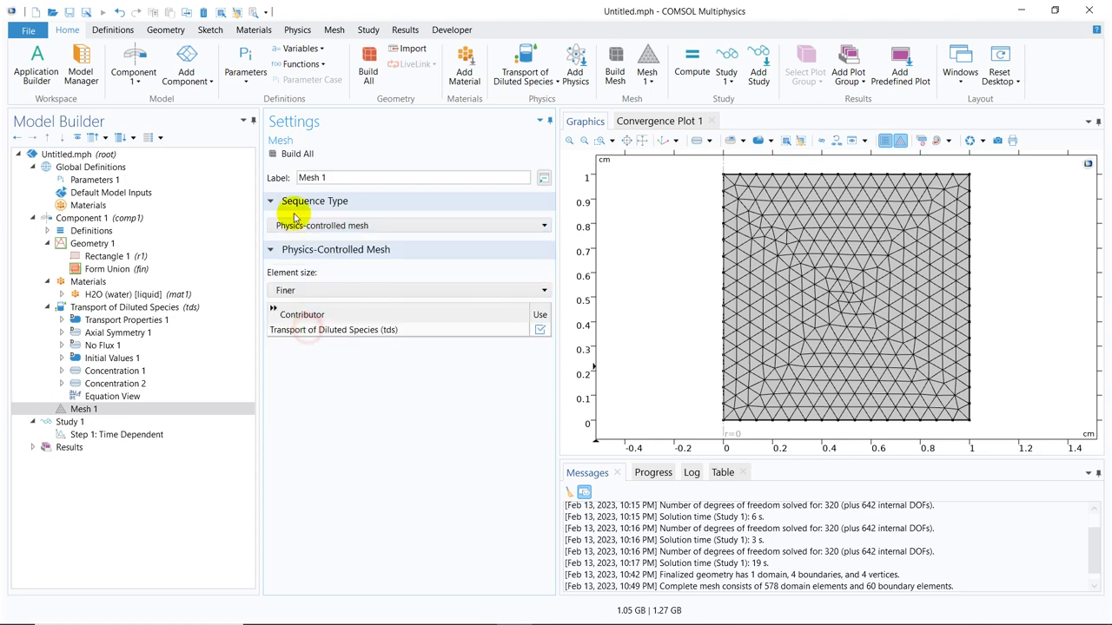
{"action": "left_click", "coordinate": [293, 157]}
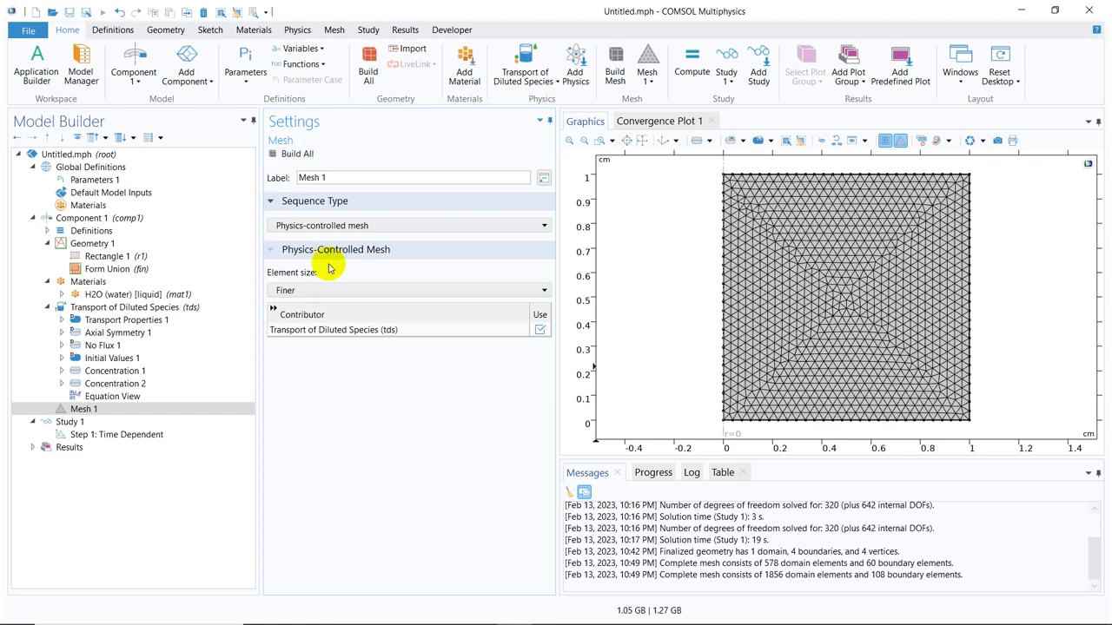
Step: Set the element size of Mesh 1 to Extra fine and rebuild the mesh
{"action": "left_click", "coordinate": [318, 291]}
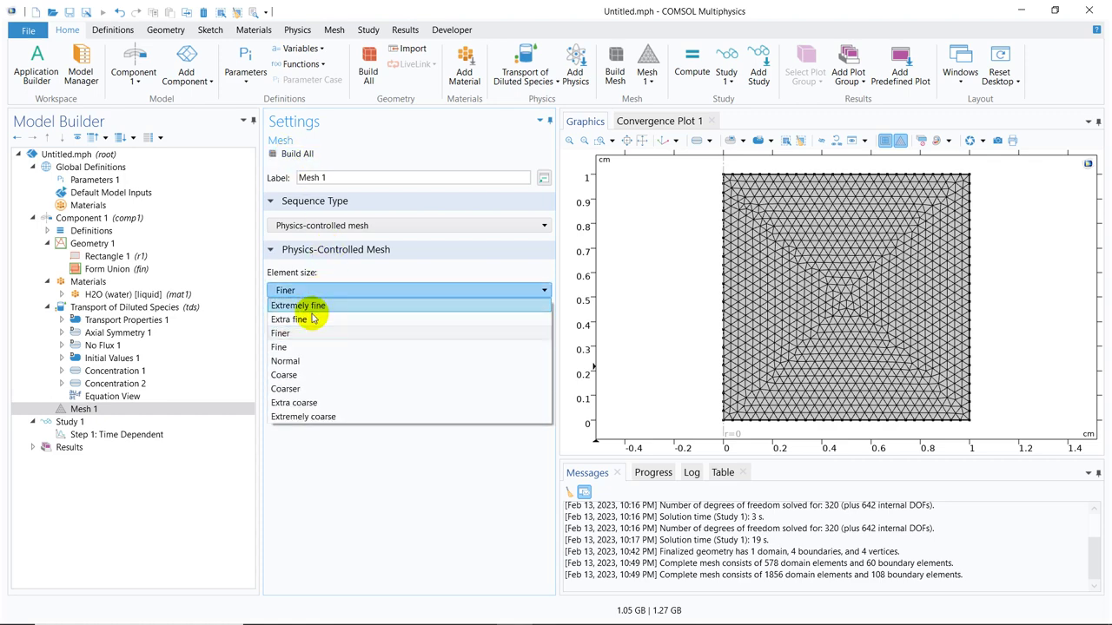
{"action": "left_click", "coordinate": [312, 315]}
{"action": "left_click", "coordinate": [299, 155]}
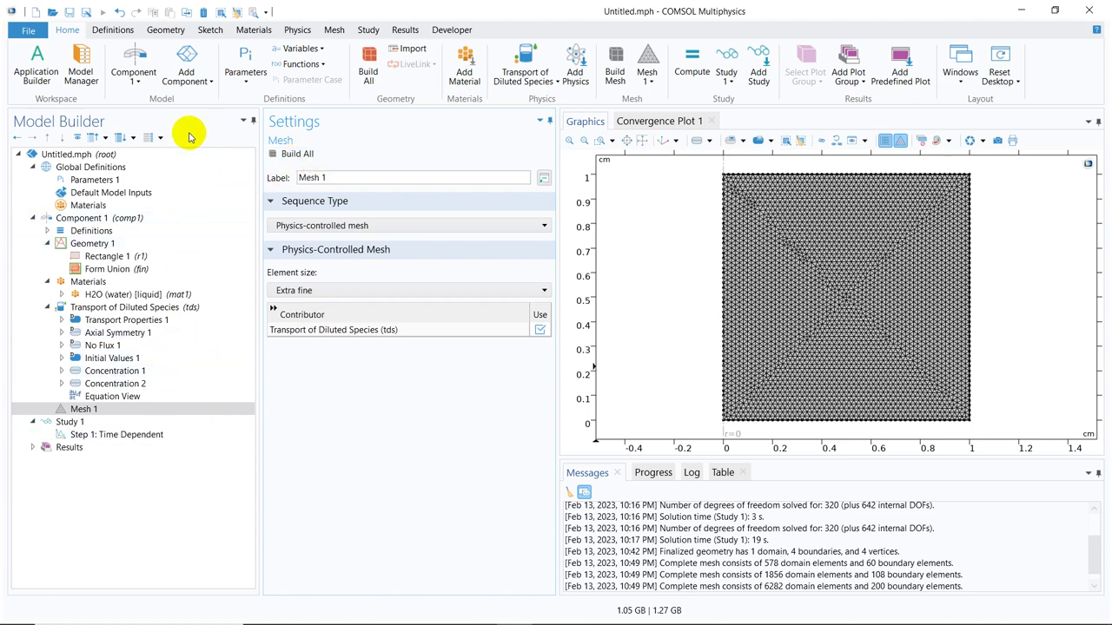
Step: Compute the time-dependent study with output times range(0,0.1,1) s and inspect the concentration plot close up along the bottom edge
{"action": "left_click", "coordinate": [112, 435]}
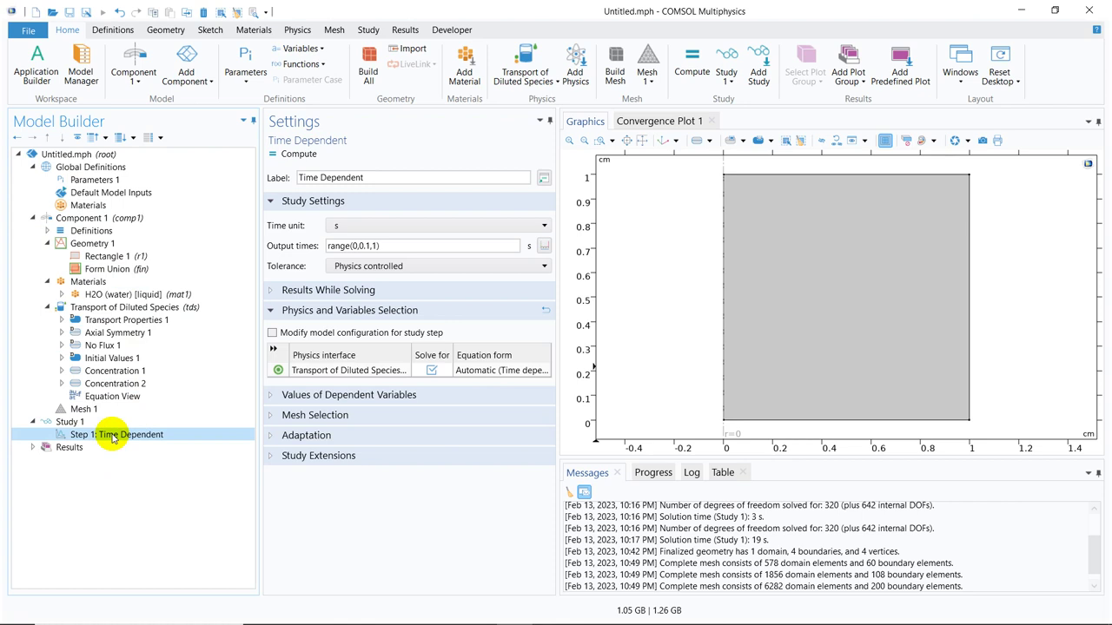
{"action": "left_click", "coordinate": [362, 248]}
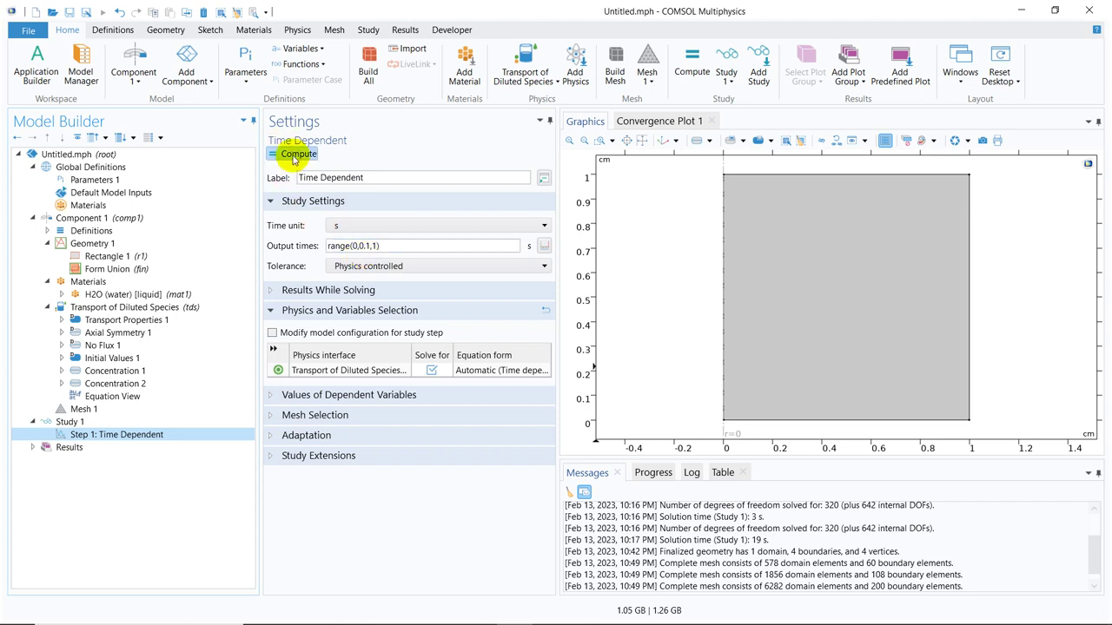
{"action": "left_click", "coordinate": [295, 156]}
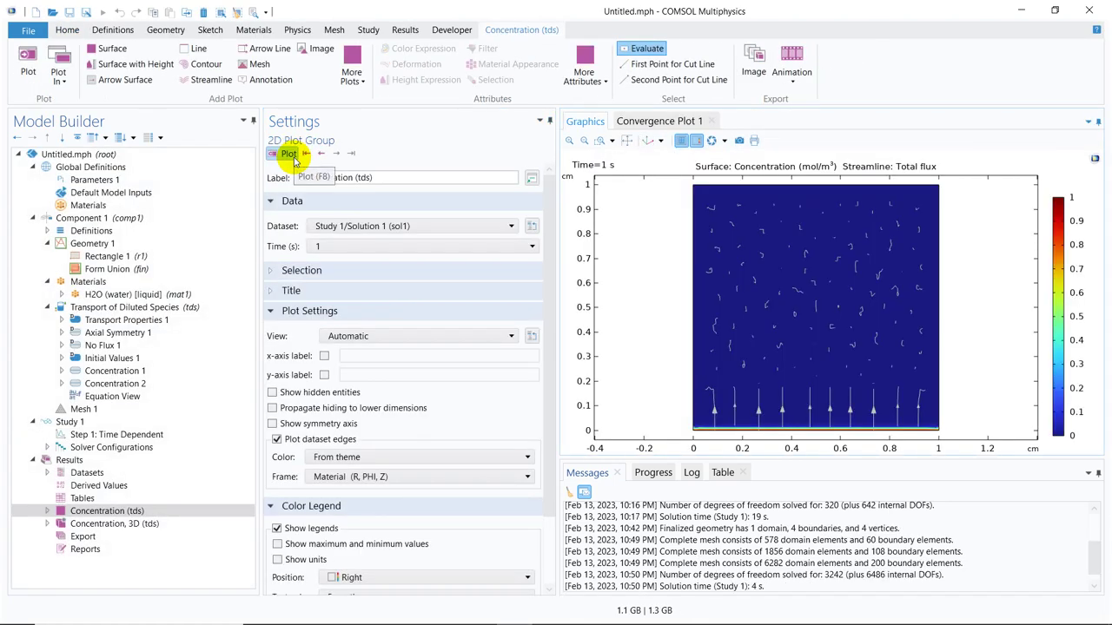
{"action": "left_click", "coordinate": [599, 141]}
{"action": "left_click_drag", "start_coordinate": [673, 429], "coordinate": [953, 455]}
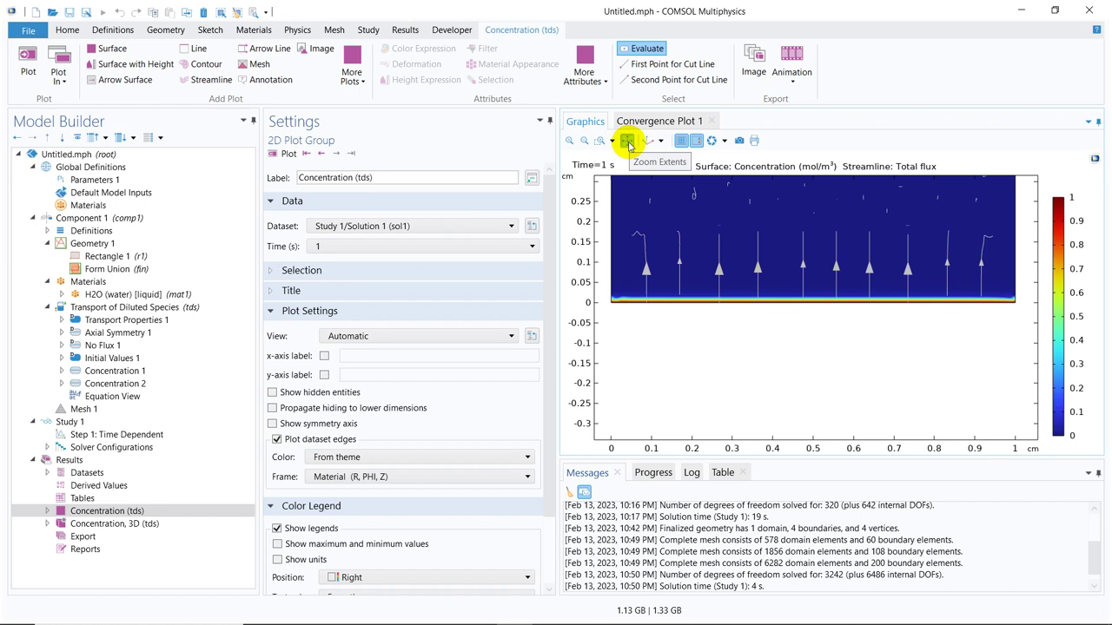
{"action": "left_click", "coordinate": [627, 142]}
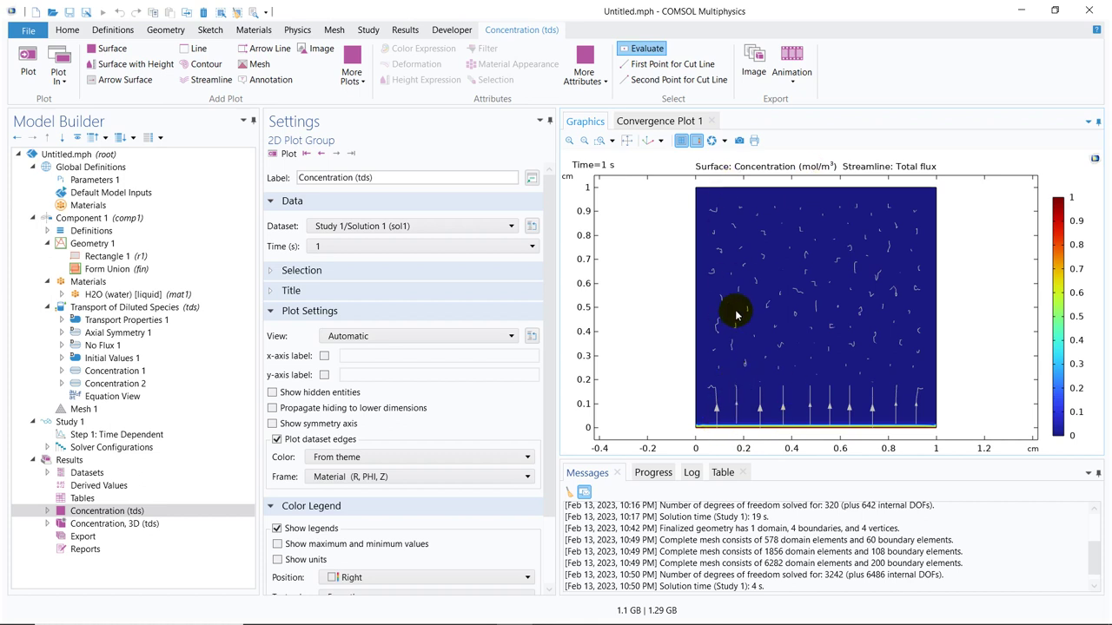
Step: Set the Time Dependent step's output times to range(0,0.1,10) s and recompute the study
{"action": "left_click", "coordinate": [148, 435]}
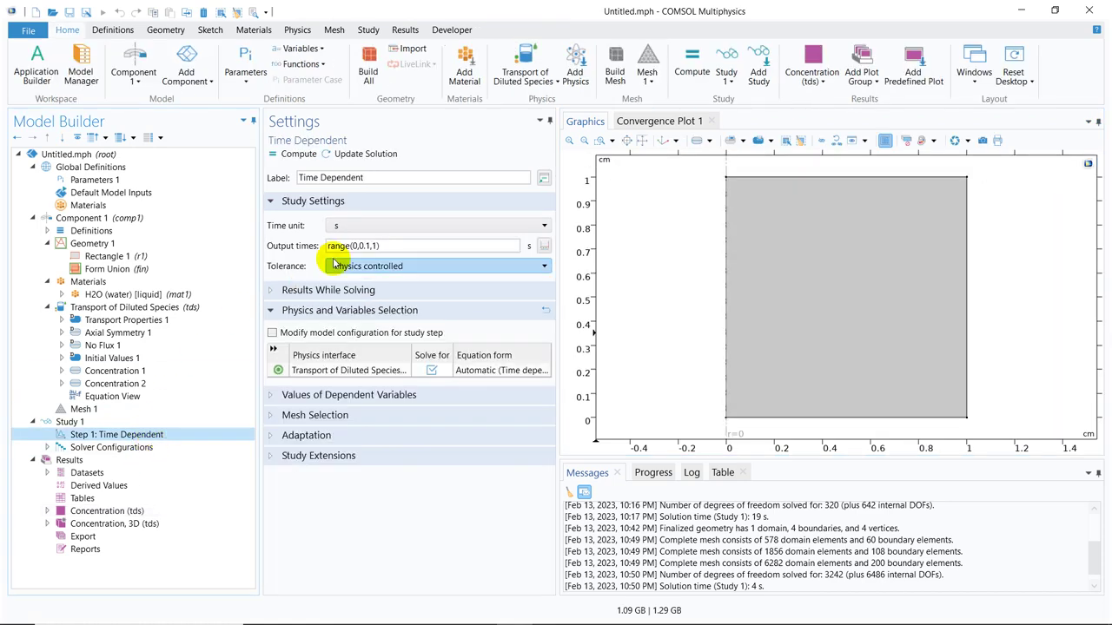
{"action": "left_click", "coordinate": [373, 245]}
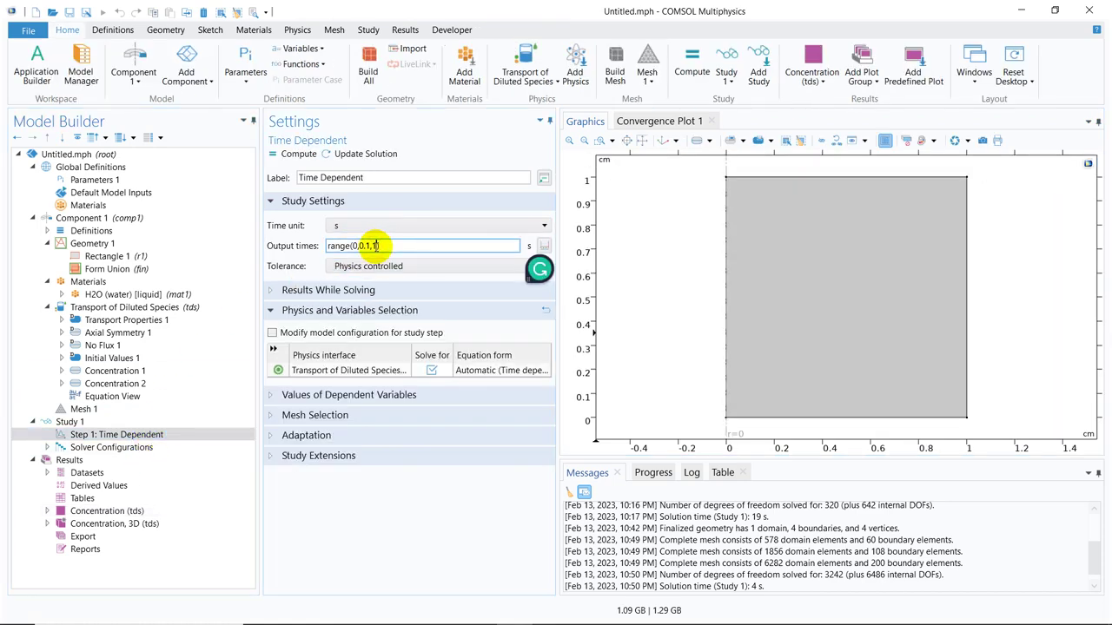
{"action": "type", "text": "0"}
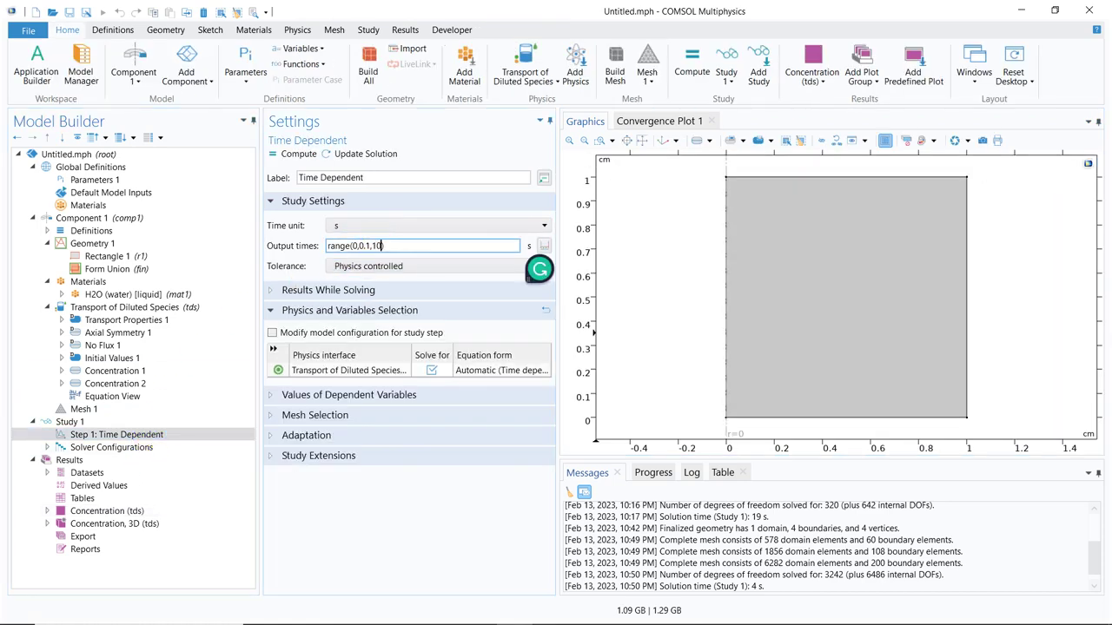
{"action": "left_click", "coordinate": [298, 154]}
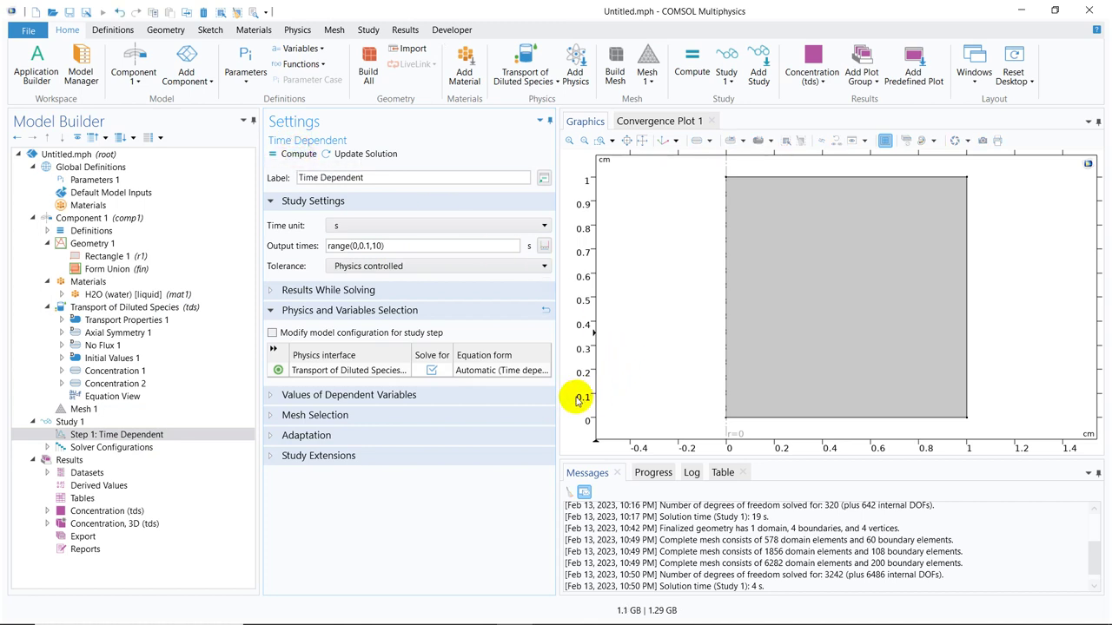
{"action": "left_click", "coordinate": [691, 472]}
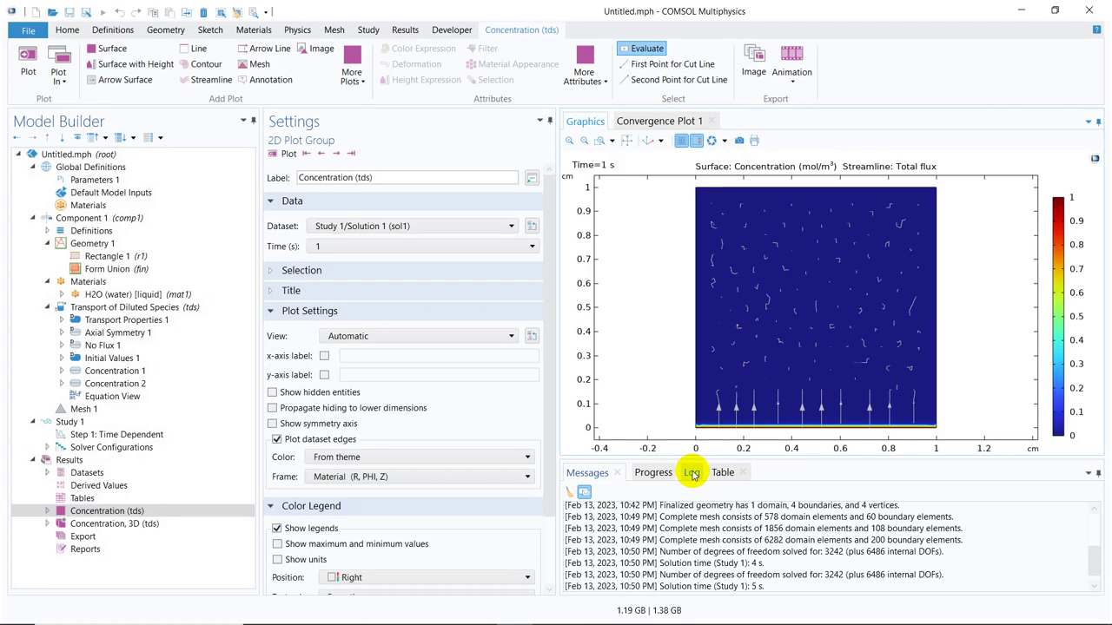
Step: Set the 2D Concentration (tds) plot group's time to 10 s and replot it
{"action": "left_click", "coordinate": [521, 246]}
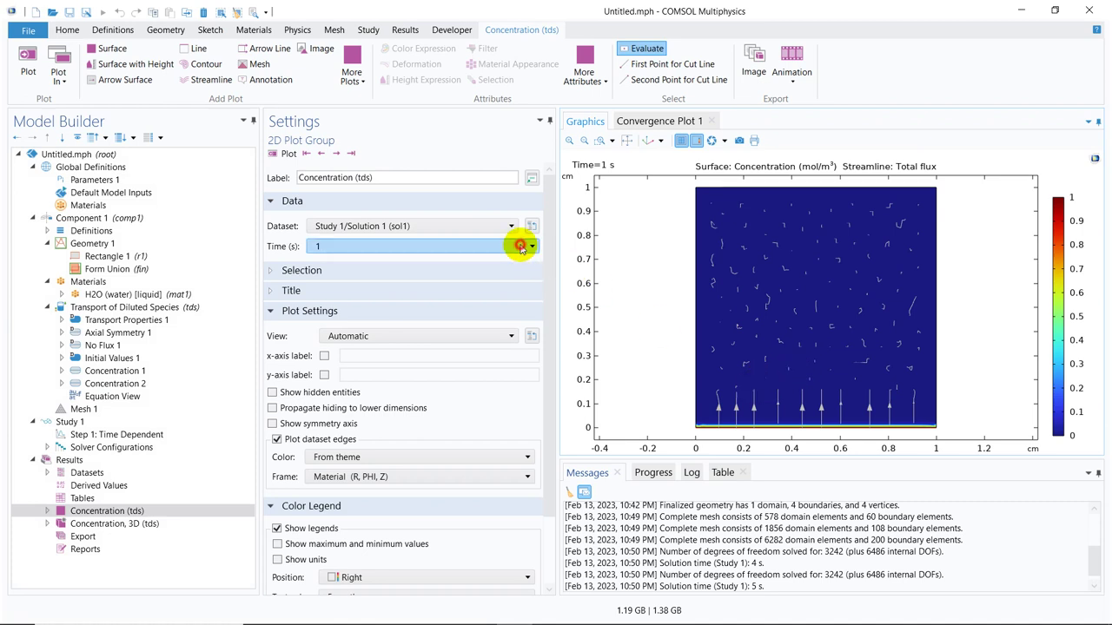
{"action": "left_click_drag", "start_coordinate": [530, 301], "coordinate": [533, 451]}
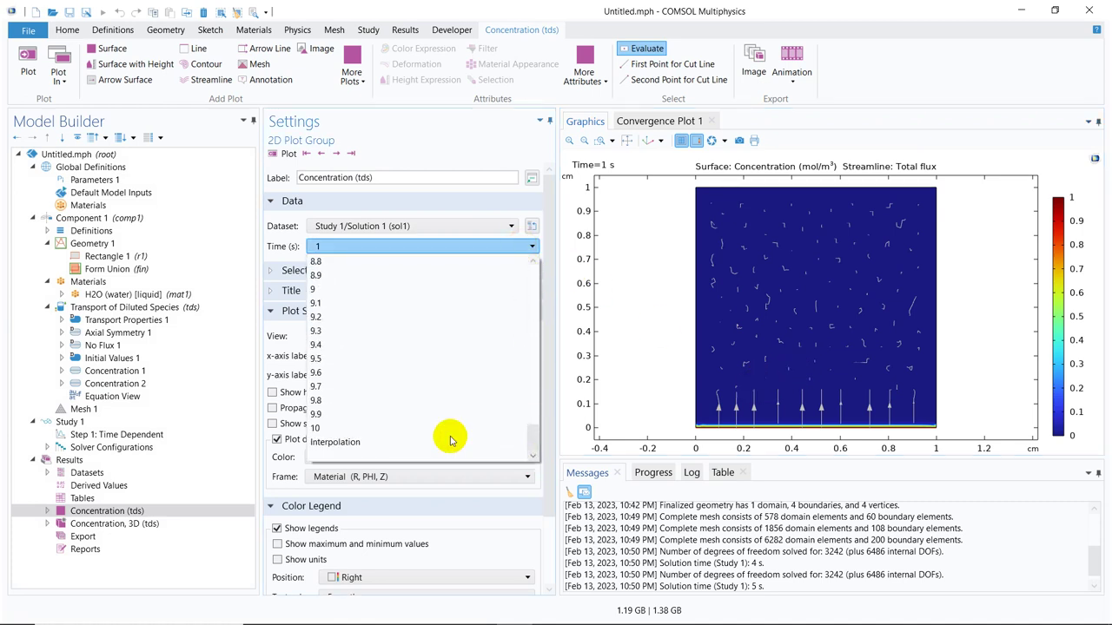
{"action": "left_click", "coordinate": [447, 428]}
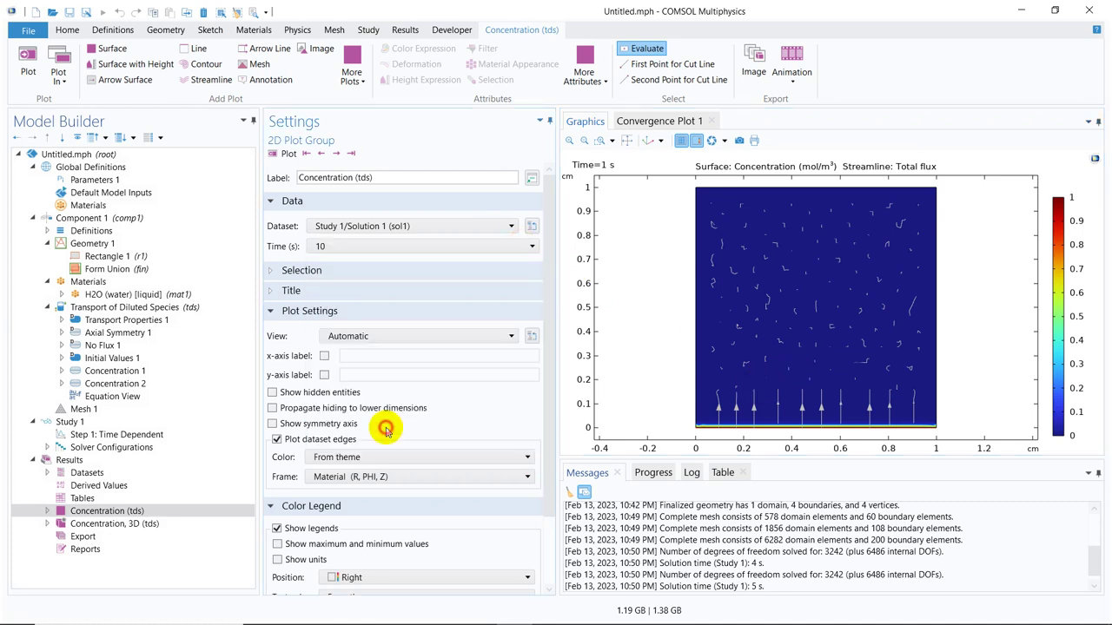
{"action": "left_click", "coordinate": [287, 155]}
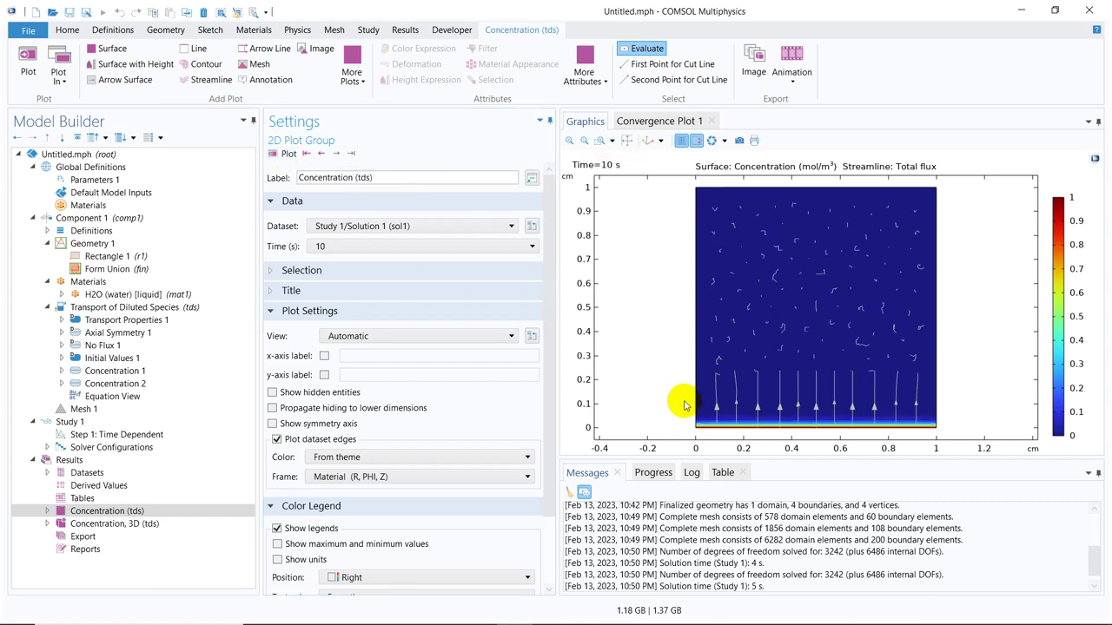
{"action": "left_click", "coordinate": [598, 140]}
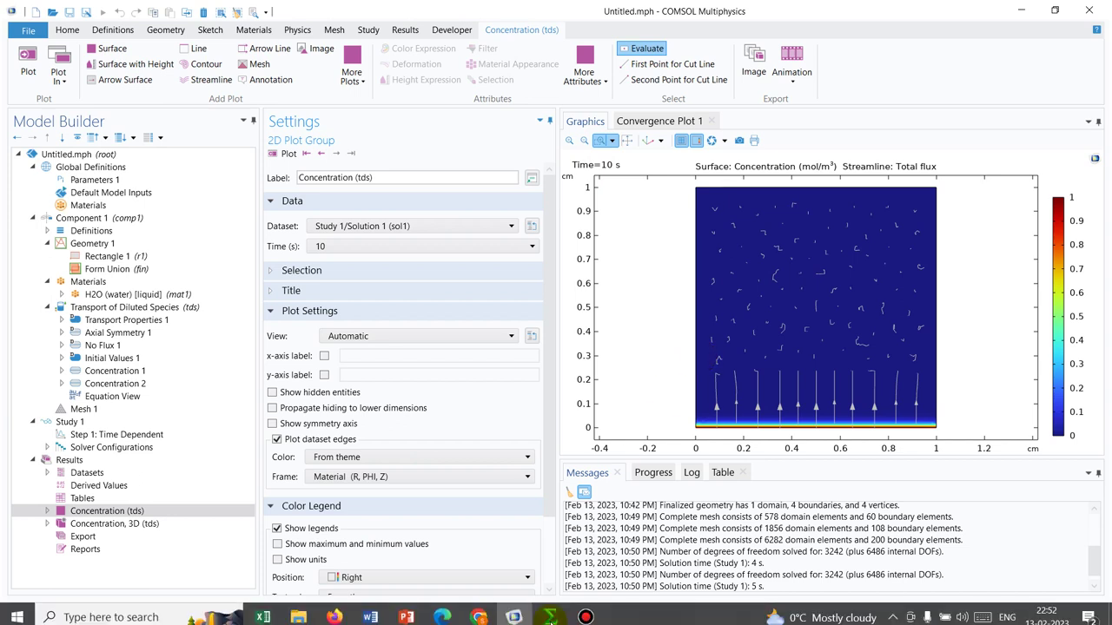
Step: Switch to the PowerPoint presentation and show the diffusion equation and time-scale slide full screen
{"action": "mouse_move", "coordinate": [411, 615]}
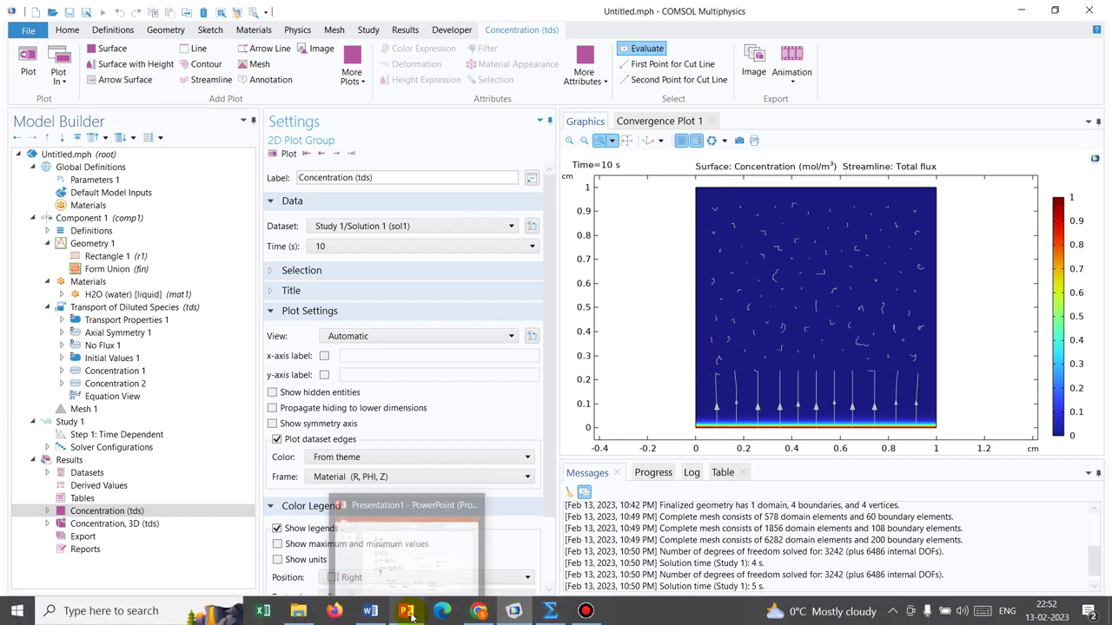
{"action": "left_click", "coordinate": [404, 563]}
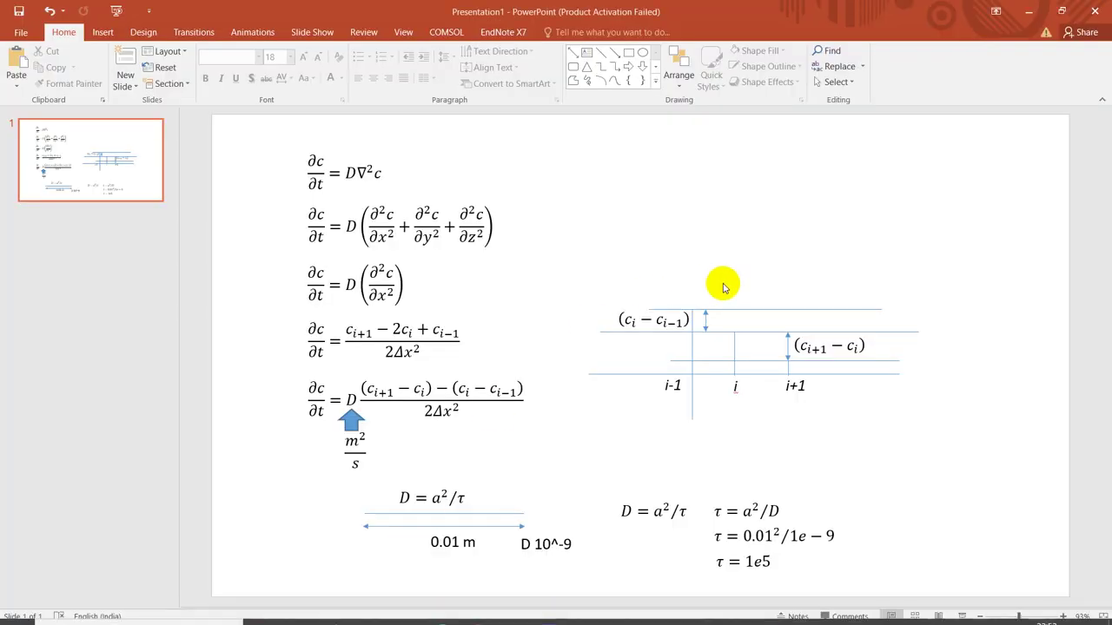
{"action": "left_click", "coordinate": [961, 616]}
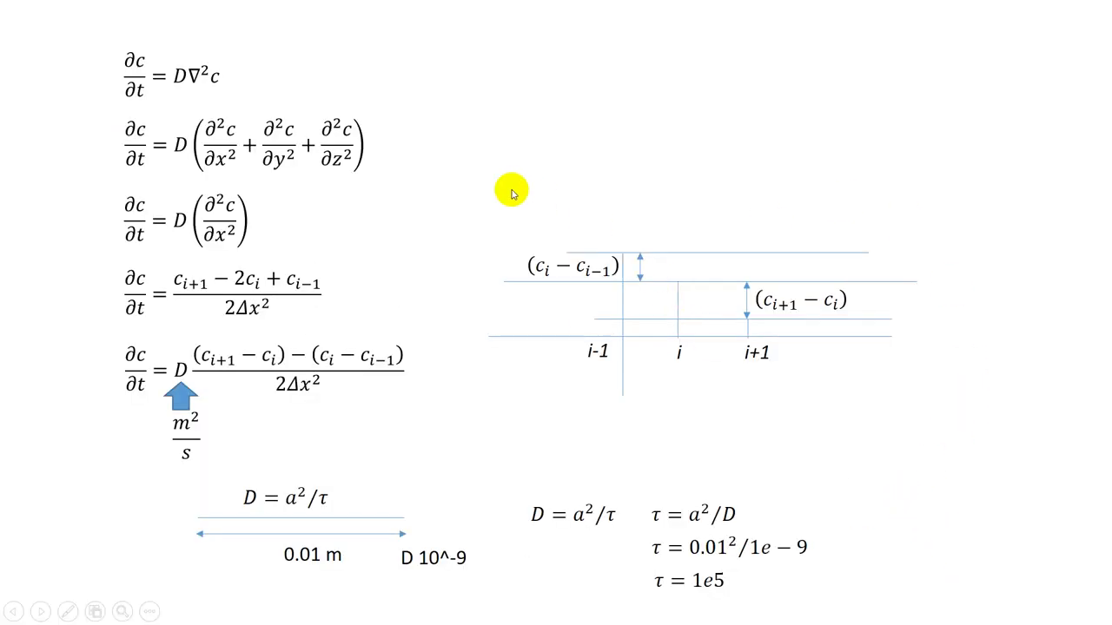
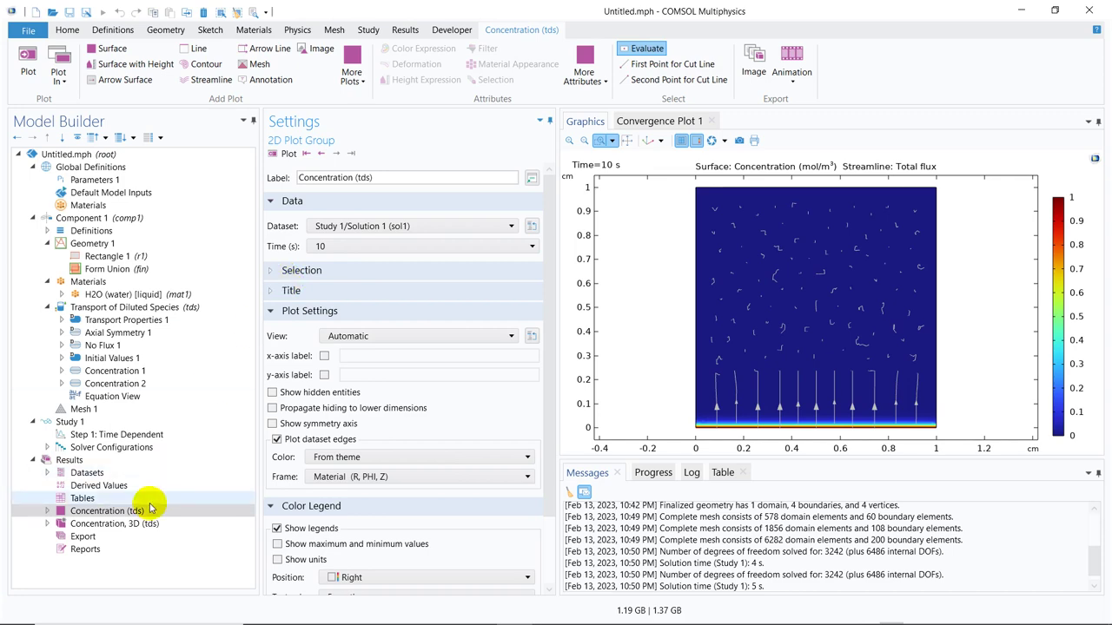
Step: Set the Time Dependent step's output times to range(0,10,1e5) s, recompute the study and display the solver log
{"action": "left_click", "coordinate": [139, 436]}
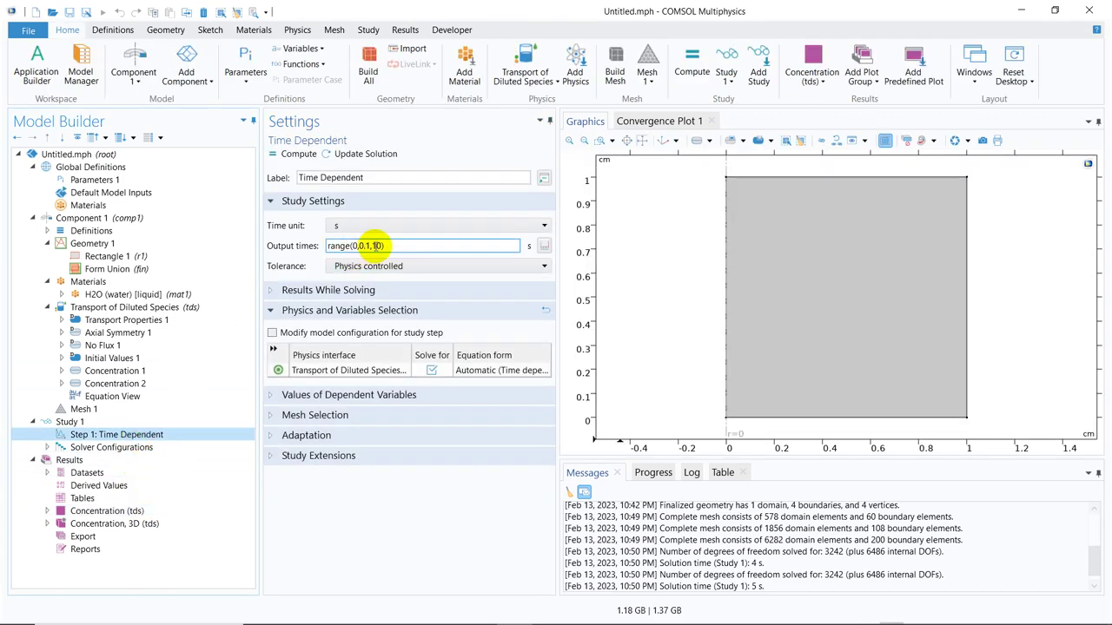
{"action": "left_click", "coordinate": [382, 246]}
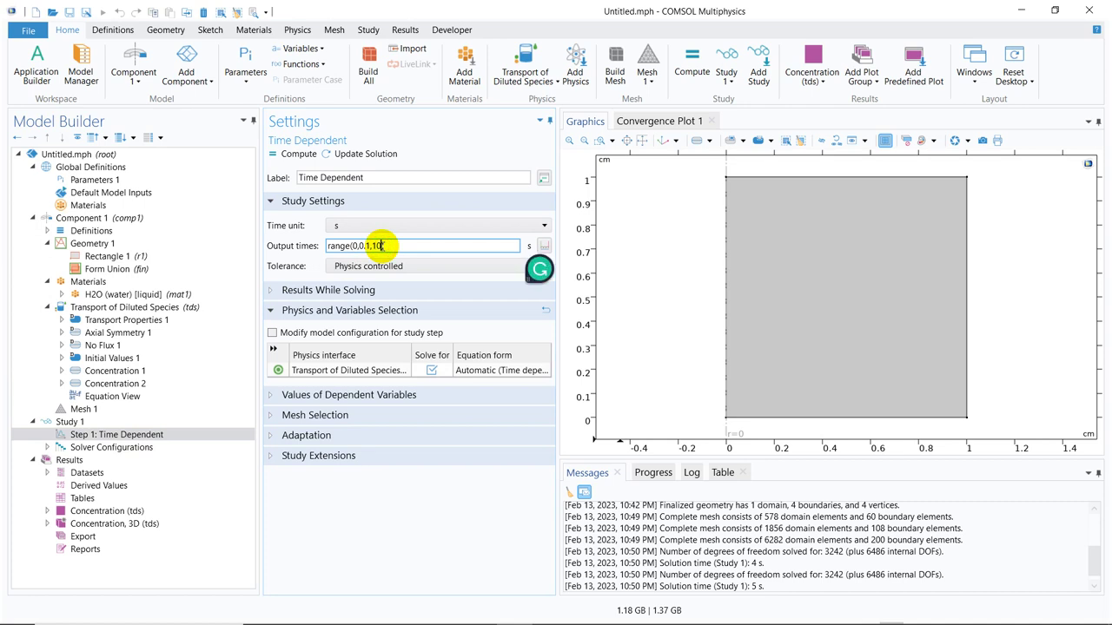
{"action": "key", "text": "BackSpace"}
{"action": "type", "text": "e5"}
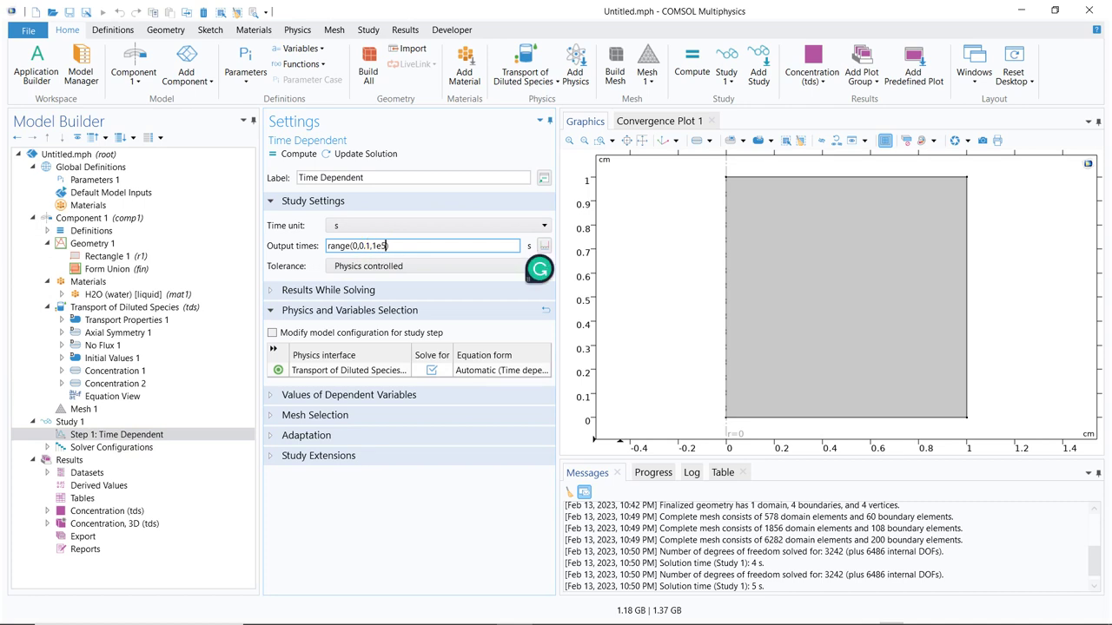
{"action": "key", "text": "Left"}
{"action": "key", "text": "Left"}
{"action": "key", "text": "Left"}
{"action": "key", "text": "BackSpace"}
{"action": "key", "text": "BackSpace"}
{"action": "key", "text": "BackSpace"}
{"action": "type", "text": "10"}
{"action": "left_click", "coordinate": [311, 153]}
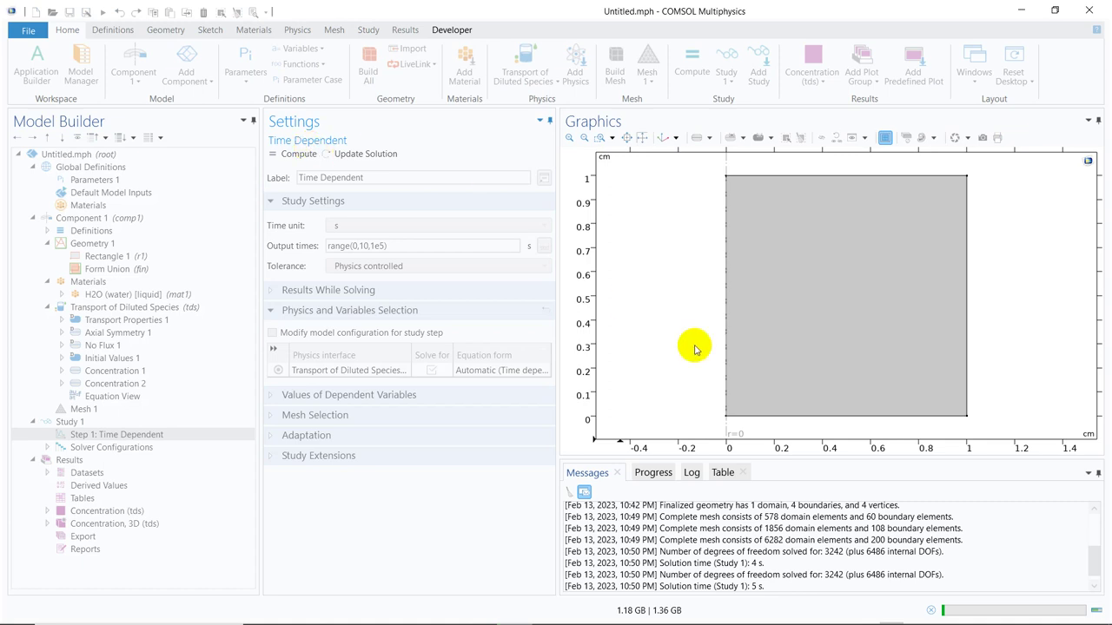
{"action": "left_click", "coordinate": [692, 473]}
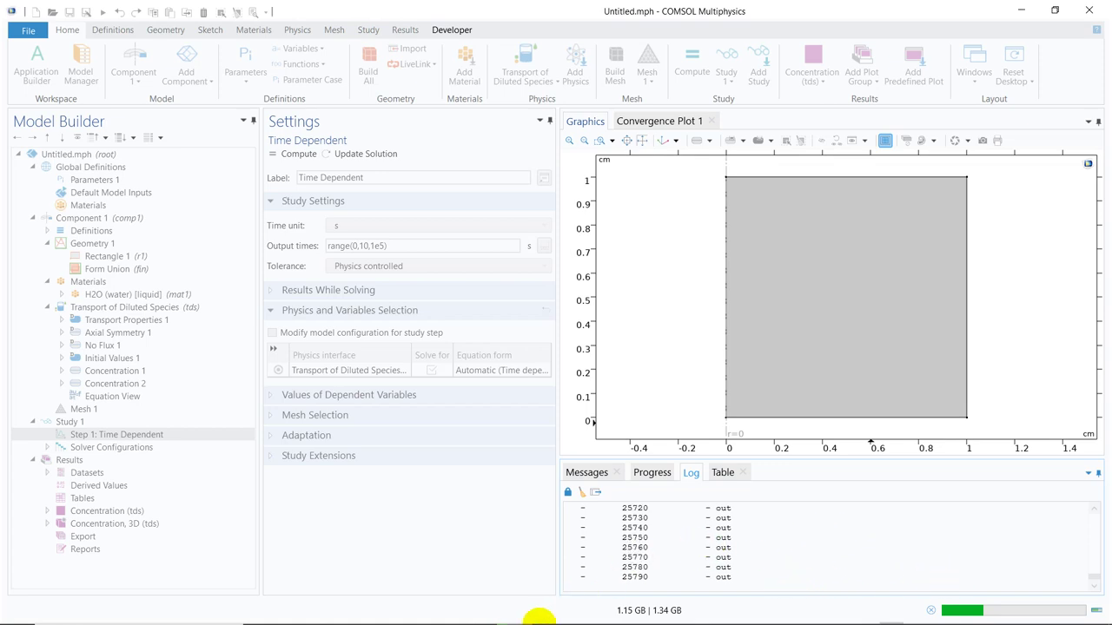
Step: Switch to PowerPoint to review the diffusion time-scale derivation while the study solves, and return to COMSOL
{"action": "mouse_move", "coordinate": [533, 619]}
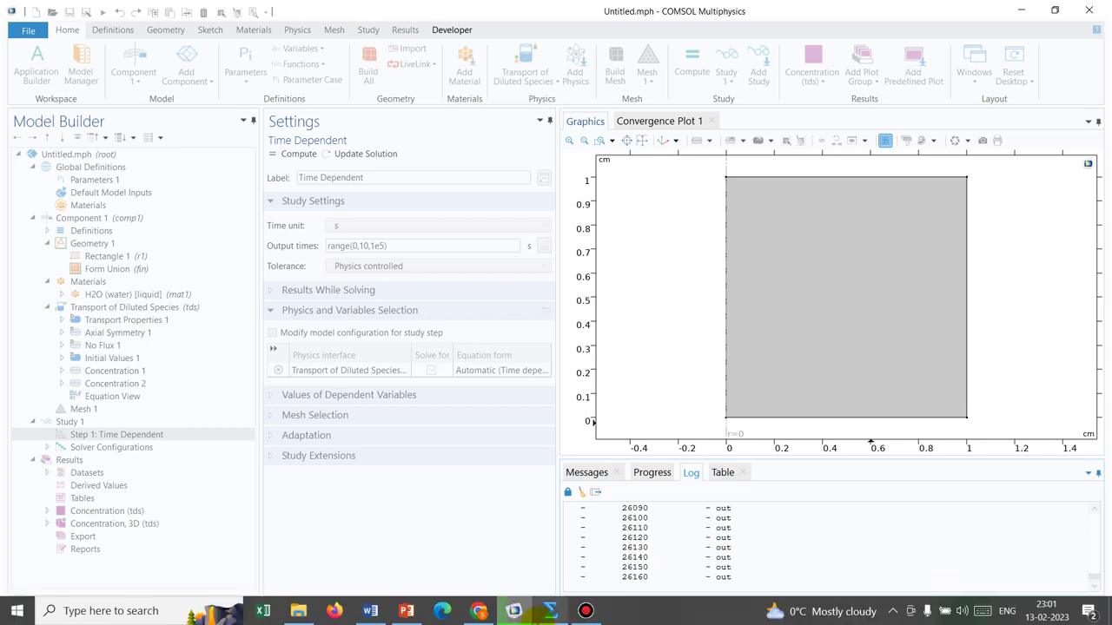
{"action": "left_click", "coordinate": [407, 613]}
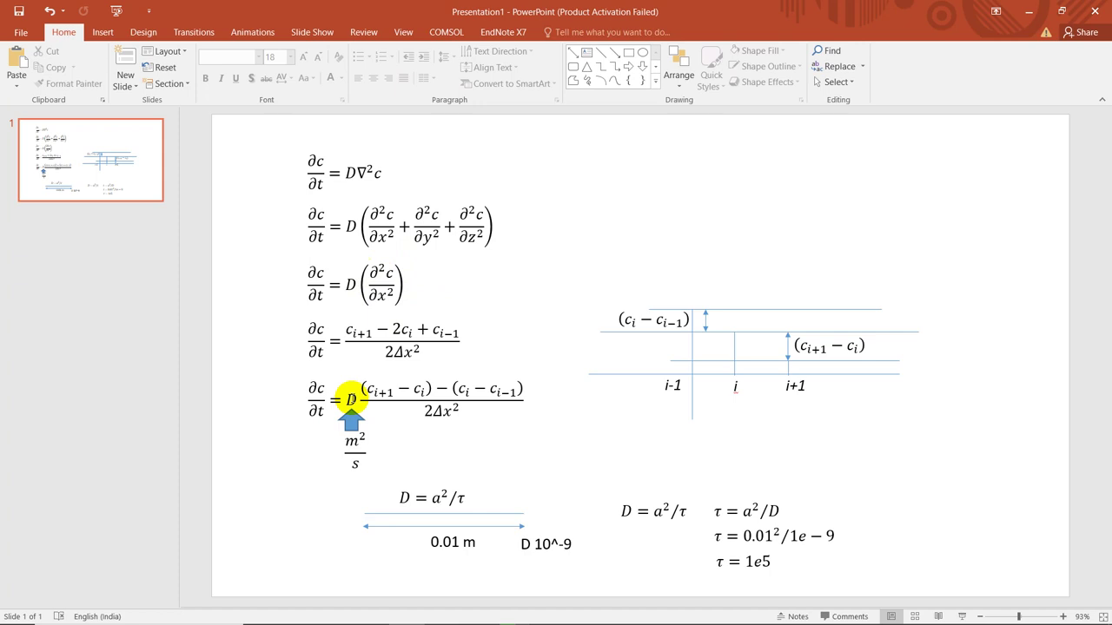
{"action": "left_click", "coordinate": [1027, 14]}
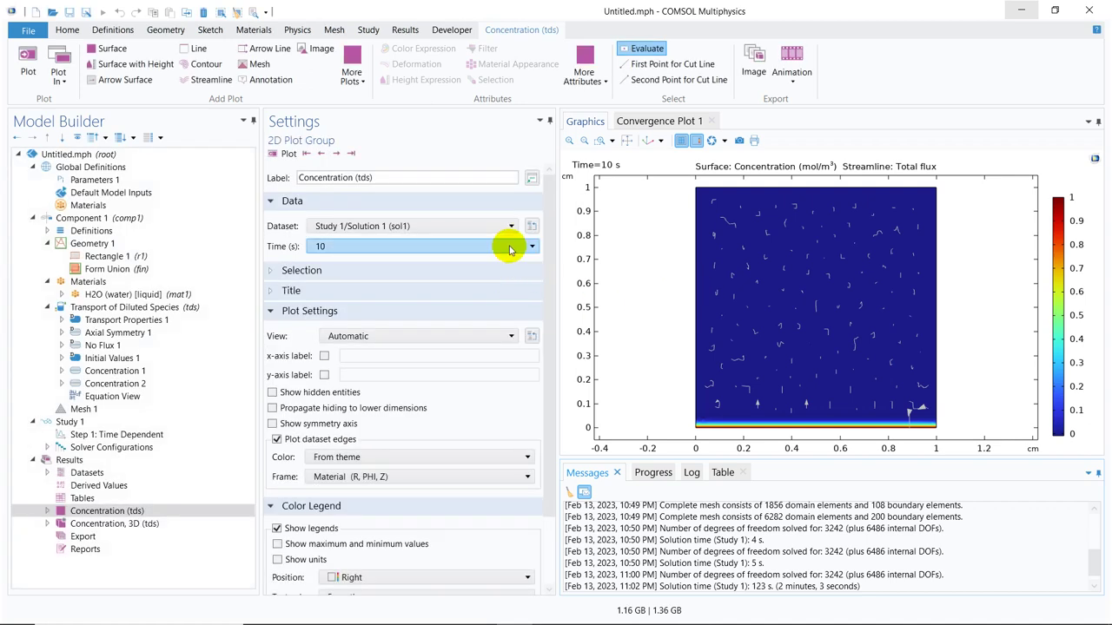
Step: Set the 2D Concentration (tds) plot group's time to 1E5 s and replot it
{"action": "left_click", "coordinate": [511, 249]}
{"action": "left_click_drag", "start_coordinate": [531, 269], "coordinate": [514, 497]}
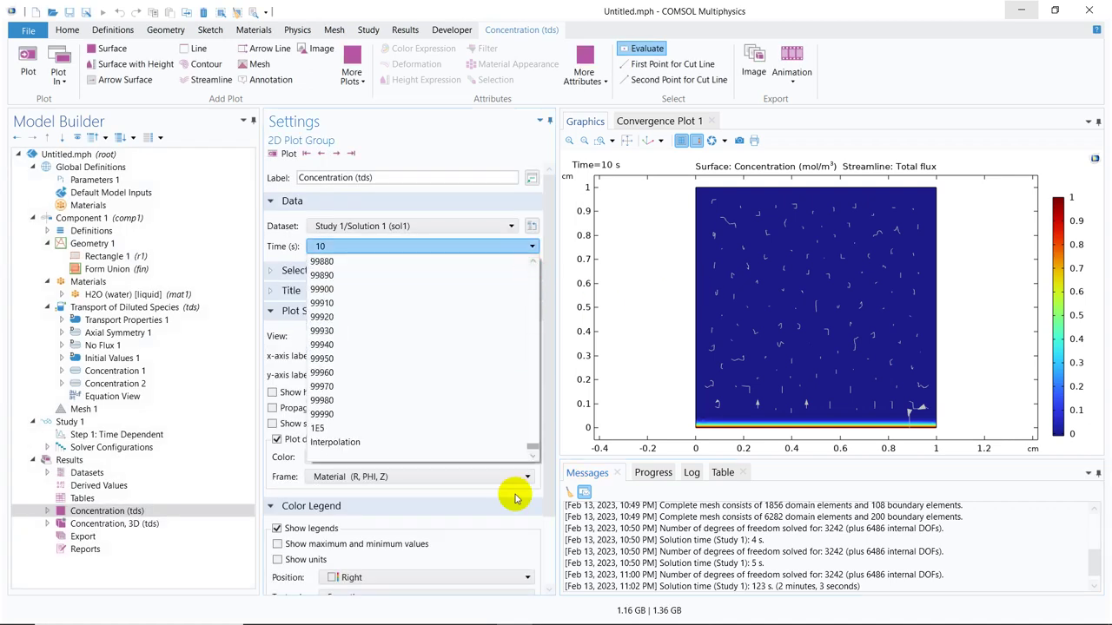
{"action": "left_click", "coordinate": [343, 427]}
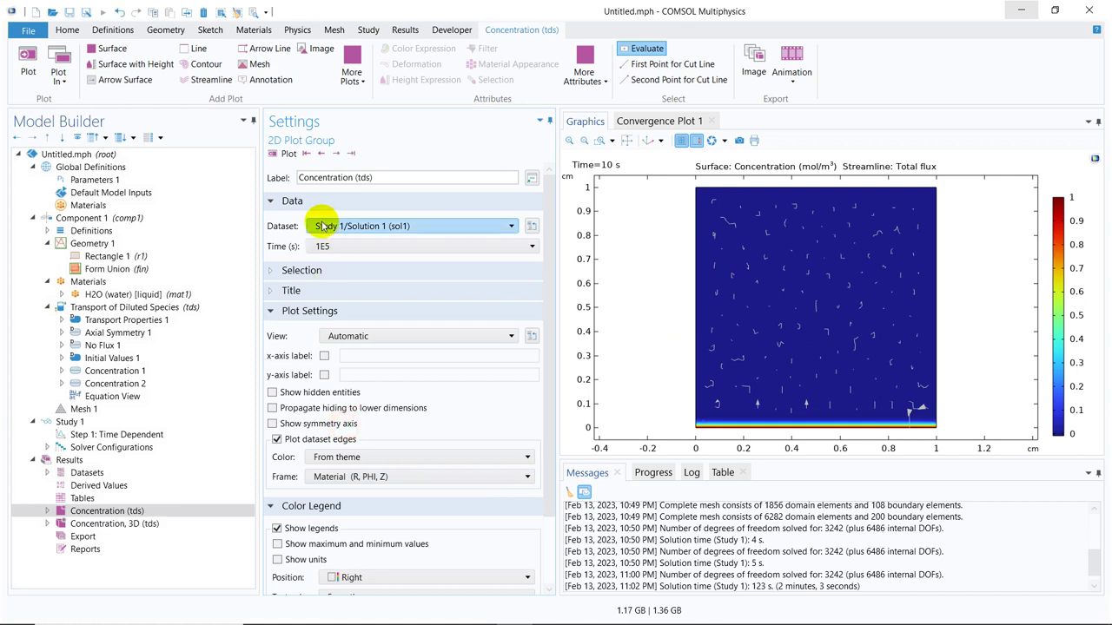
{"action": "left_click", "coordinate": [290, 153]}
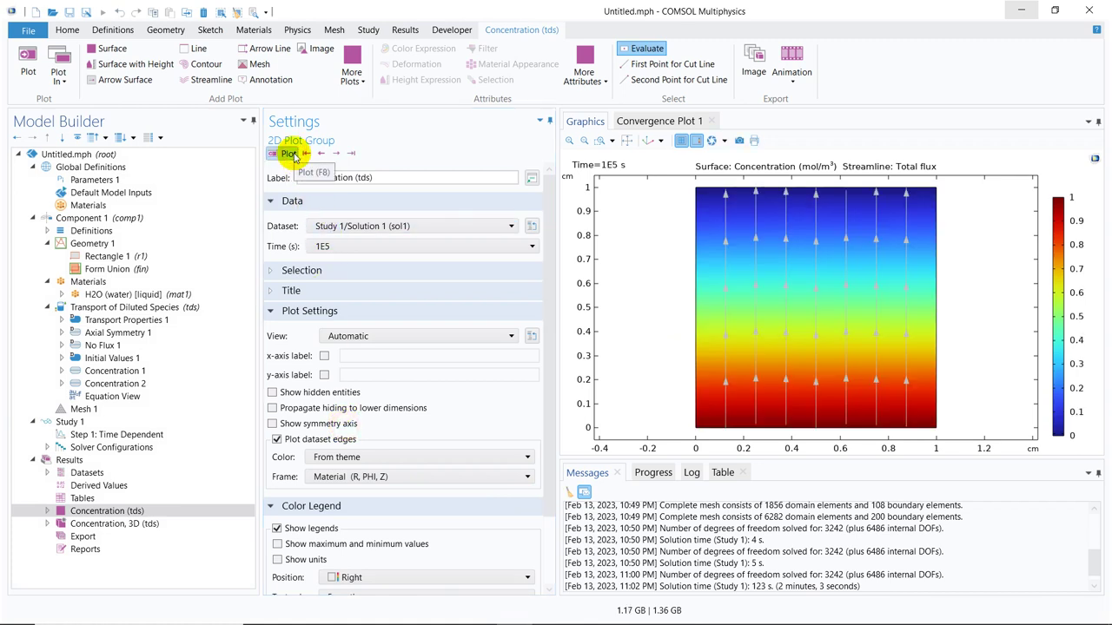